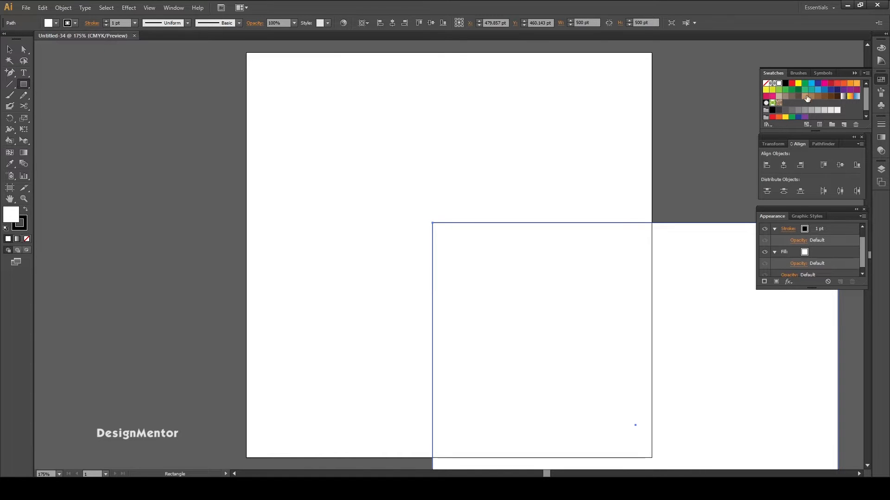
# Fill the 500 pt square with dark blue and center it horizontally and vertically on the artboard
pyautogui.click(817, 85)
pyautogui.click(783, 165)
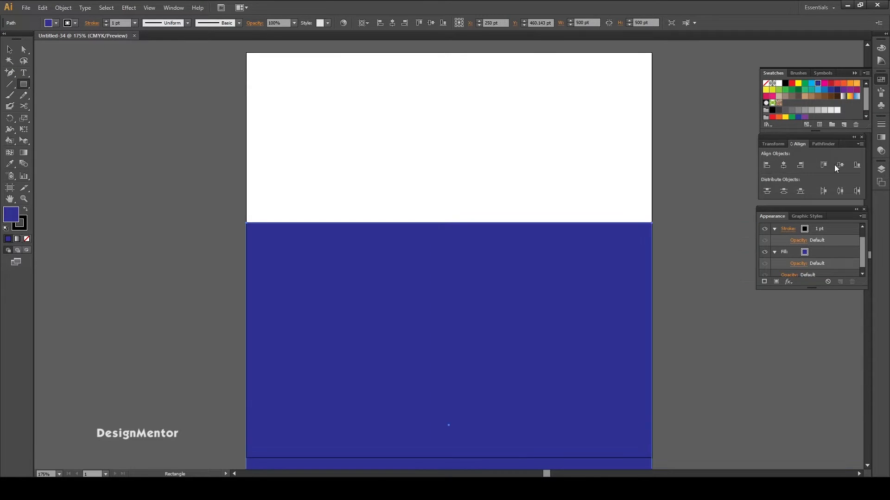
pyautogui.click(840, 165)
# Remove the stroke from the blue background square and lock it
pyautogui.click(124, 23)
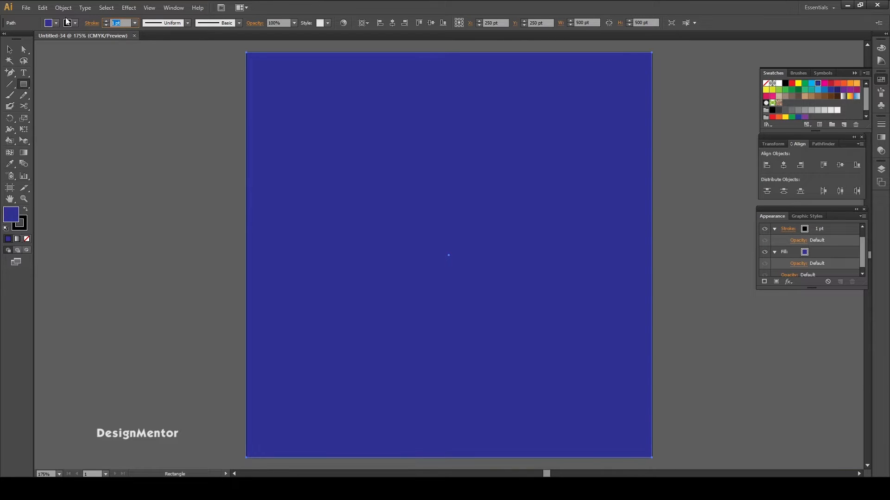
pyautogui.click(67, 23)
pyautogui.click(68, 33)
pyautogui.press('v')
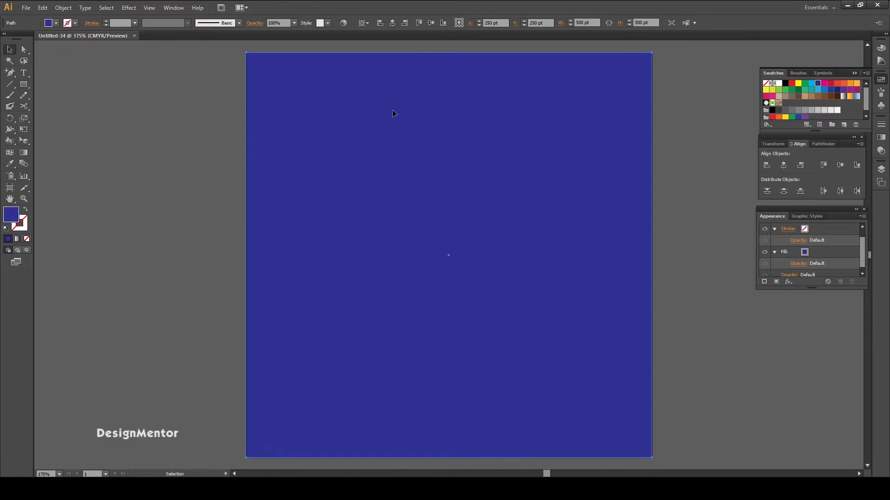
pyautogui.click(542, 207)
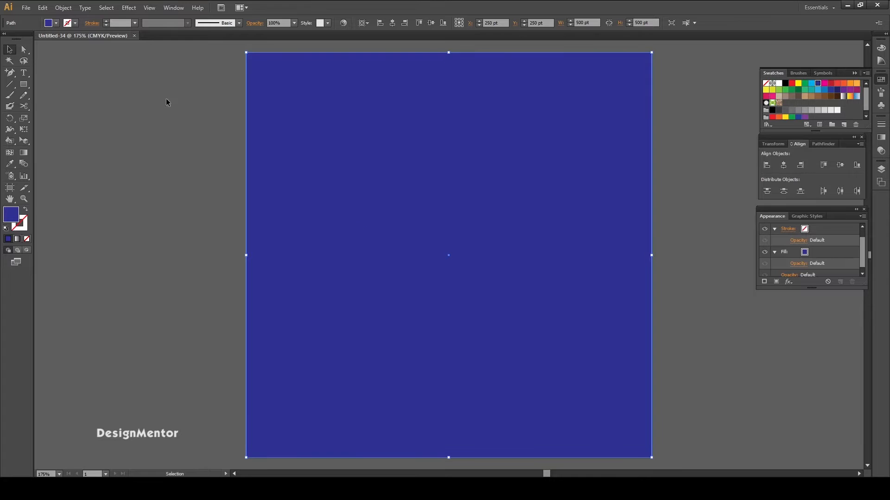
pyautogui.click(62, 8)
pyautogui.moveTo(75, 69)
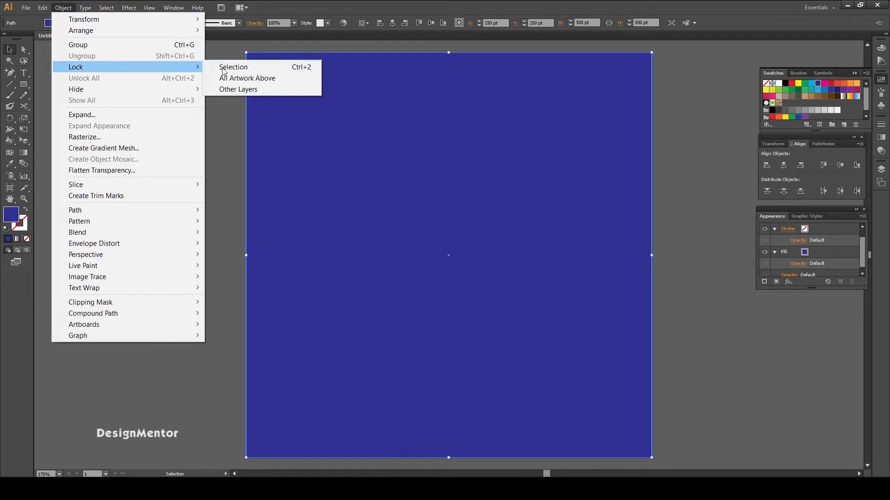
pyautogui.click(239, 68)
# Set the Rectangle tool to no fill with the lightest, near-white gray swatch as stroke
pyautogui.click(23, 84)
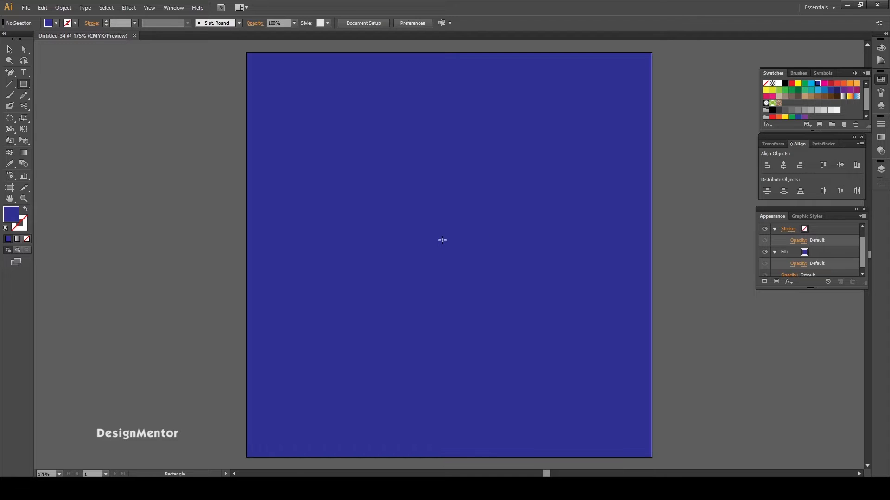
pyautogui.click(55, 23)
pyautogui.click(6, 39)
pyautogui.click(75, 23)
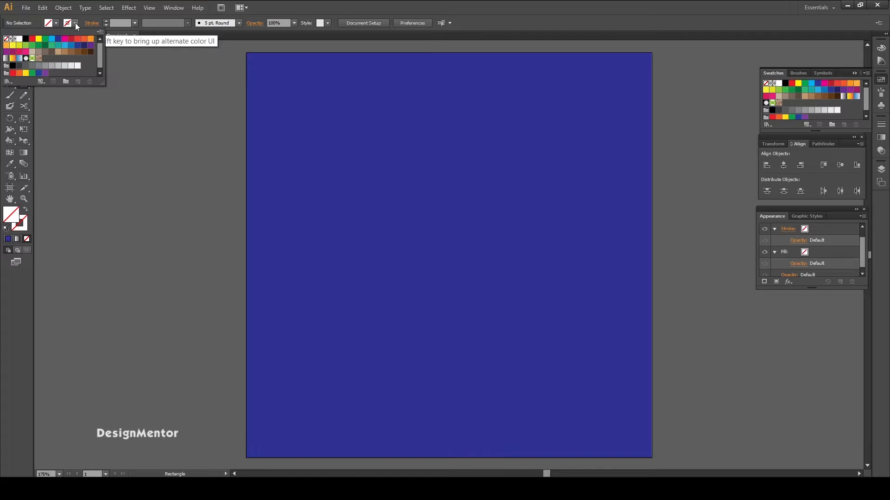
pyautogui.click(77, 66)
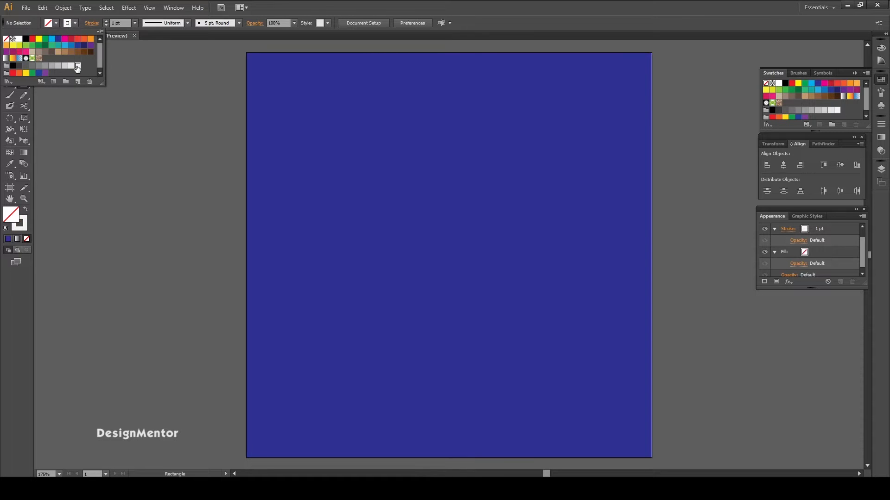
pyautogui.press('Escape')
# Create a 100 x 100 pt square outline near the middle of the blue background
pyautogui.click(432, 214)
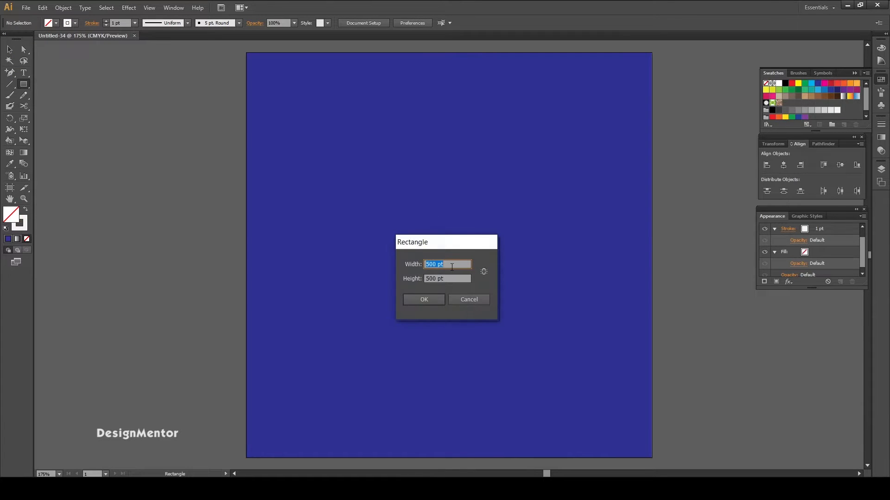
pyautogui.write('100')
pyautogui.press('Tab')
pyautogui.write('100')
pyautogui.click(415, 298)
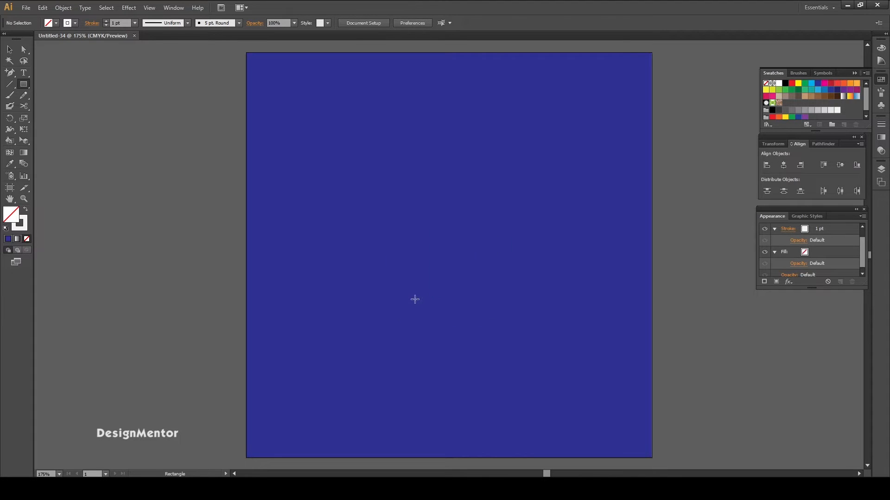
# Set the stroke weight of the 100 pt square to 4 pt
pyautogui.press('v')
pyautogui.moveTo(422, 196); pyautogui.dragTo(531, 320)
pyautogui.moveTo(122, 23); pyautogui.dragTo(66, 17)
pyautogui.write('4')
pyautogui.press('Return')
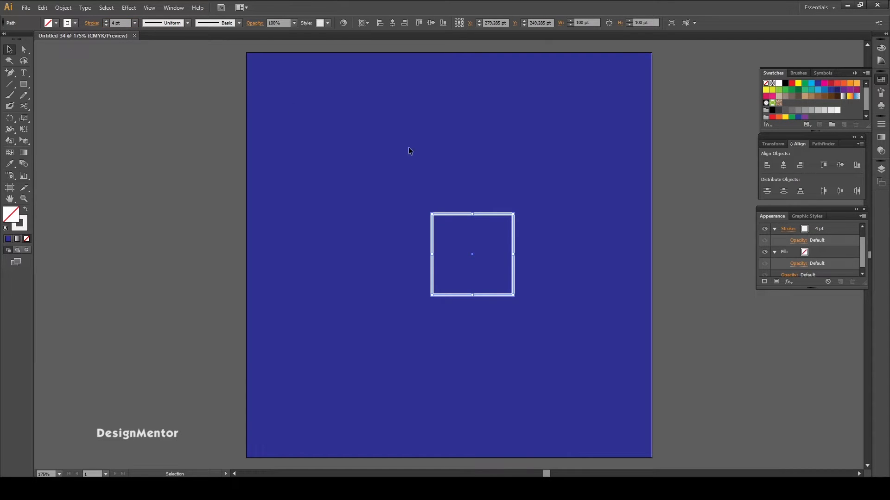
# Rotate the outlined square 45 degrees into a diamond
pyautogui.moveTo(405, 187); pyautogui.dragTo(560, 259)
pyautogui.moveTo(516, 212); pyautogui.dragTo(558, 266)
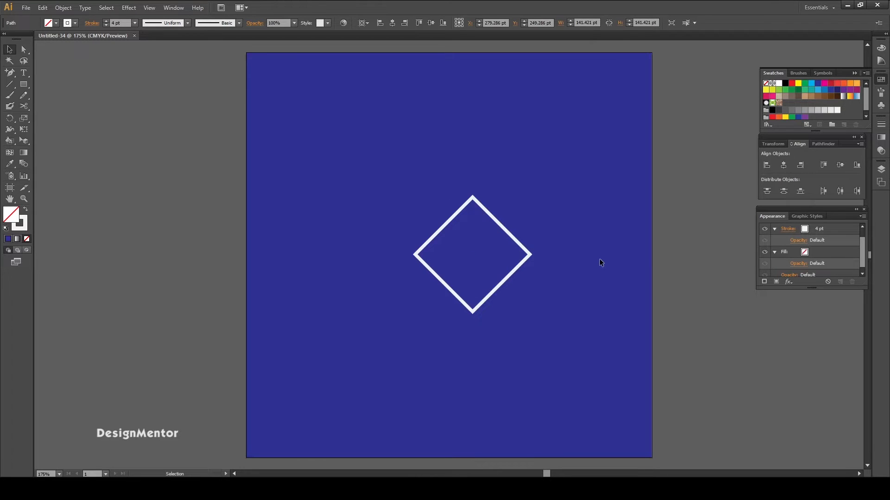
pyautogui.click(545, 319)
# Delete the diamond's bottom anchor point, leaving only an upward-pointing chevron as the roof
pyautogui.press('a')
pyautogui.moveTo(520, 351); pyautogui.dragTo(422, 297)
pyautogui.press('Delete')
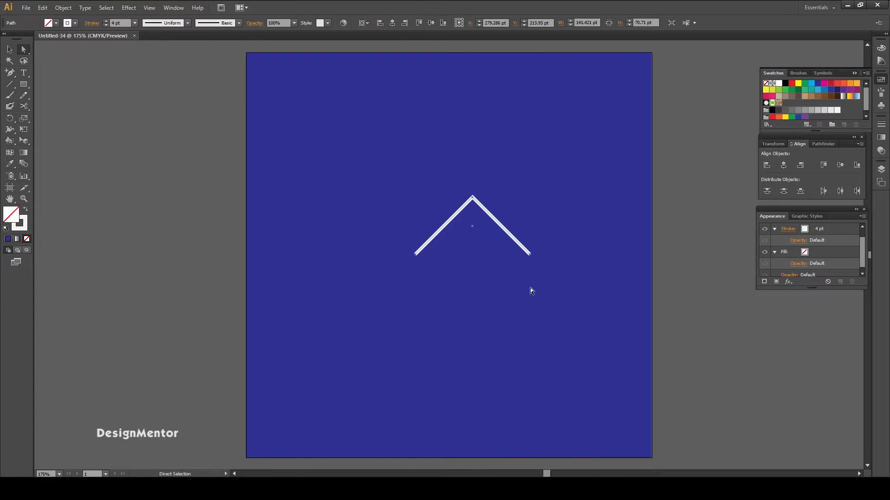
# Center the chevron roof horizontally and vertically on the artboard
pyautogui.press('v')
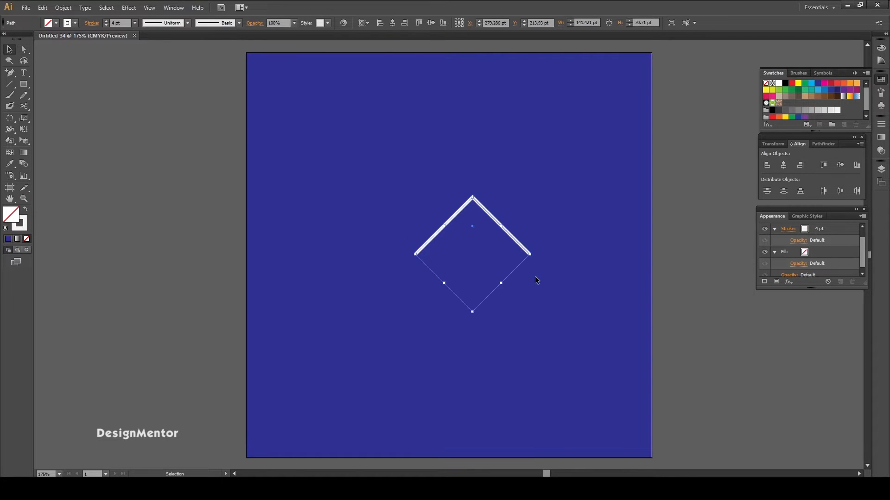
pyautogui.click(382, 170)
pyautogui.moveTo(382, 171); pyautogui.dragTo(620, 306)
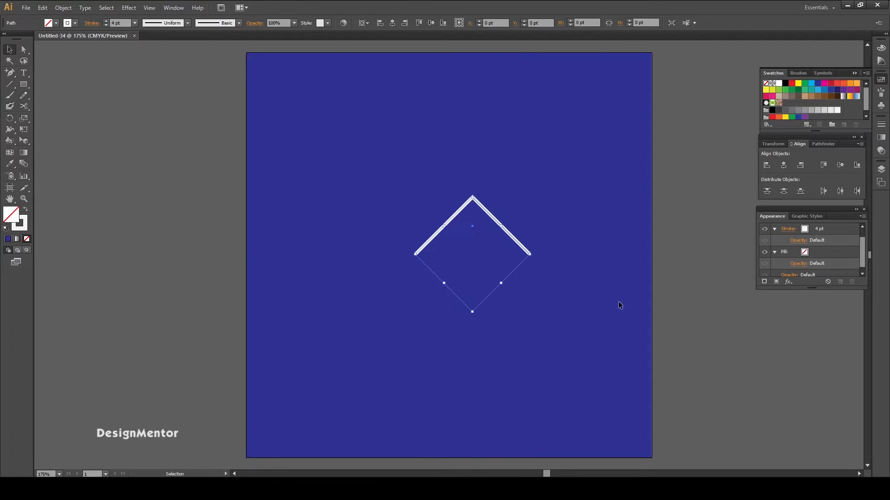
pyautogui.click(783, 166)
pyautogui.click(840, 166)
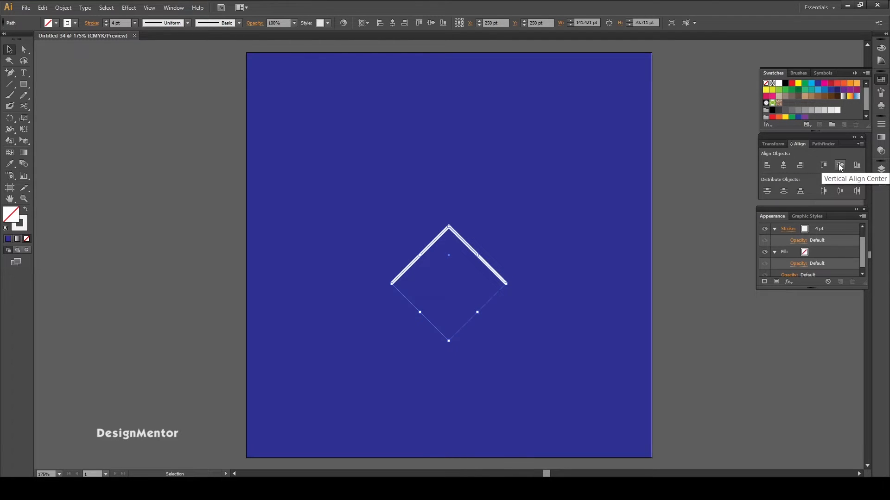
pyautogui.click(365, 156)
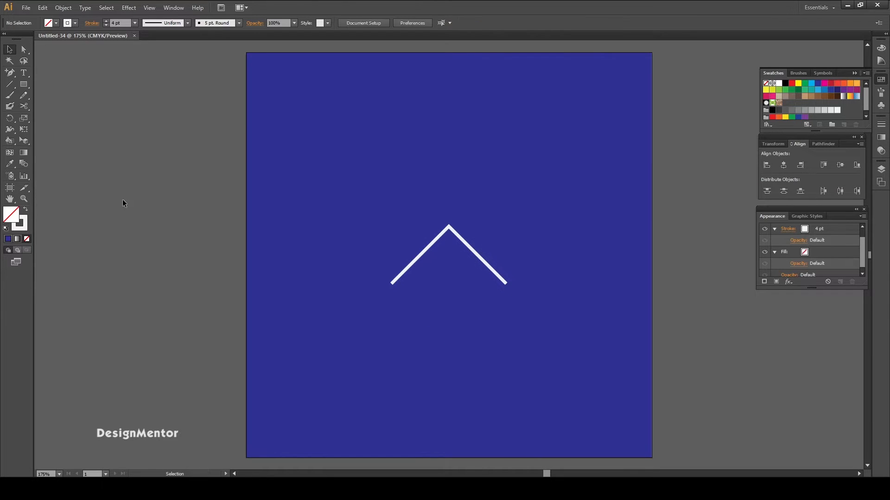
# Create a second 100 x 100 pt square outline below the chevron roof
pyautogui.click(22, 86)
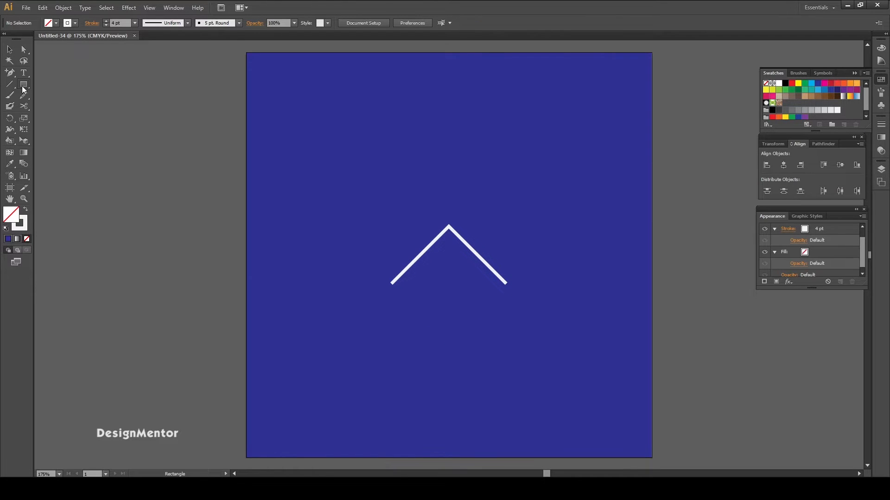
pyautogui.click(435, 354)
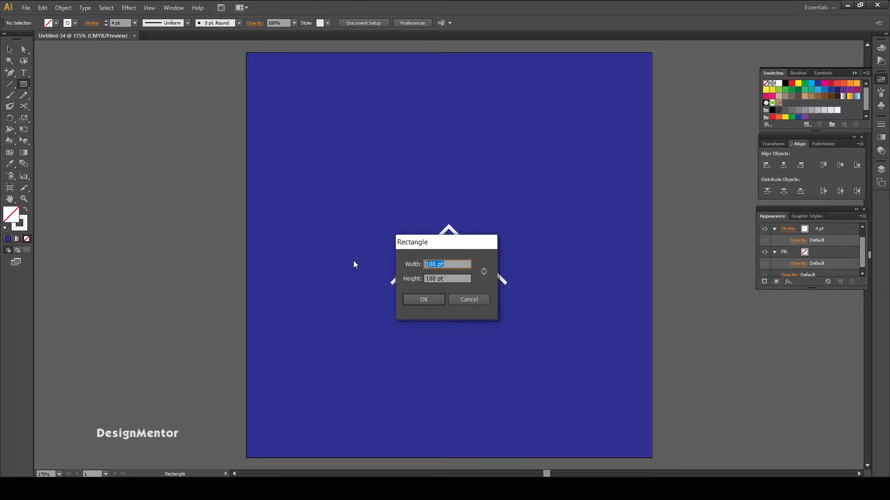
pyautogui.click(427, 301)
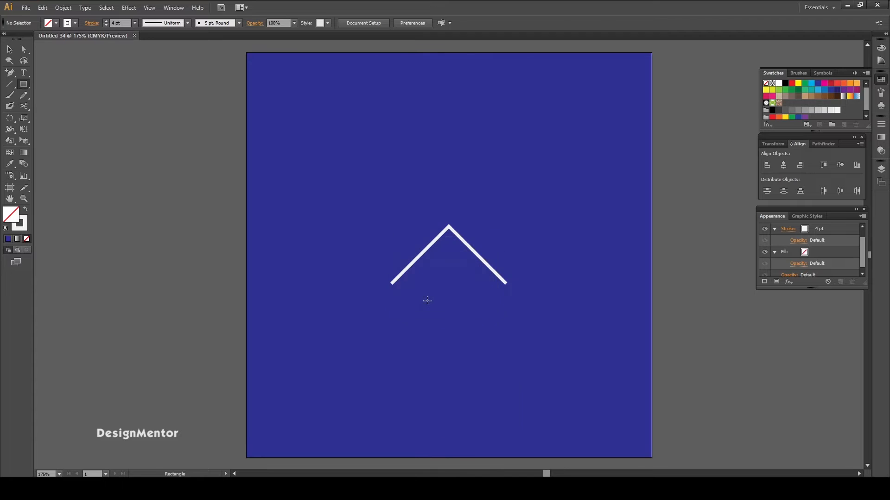
pyautogui.press('v')
# Delete the top segment of the new square, leaving an open U shape for the walls
pyautogui.press('a')
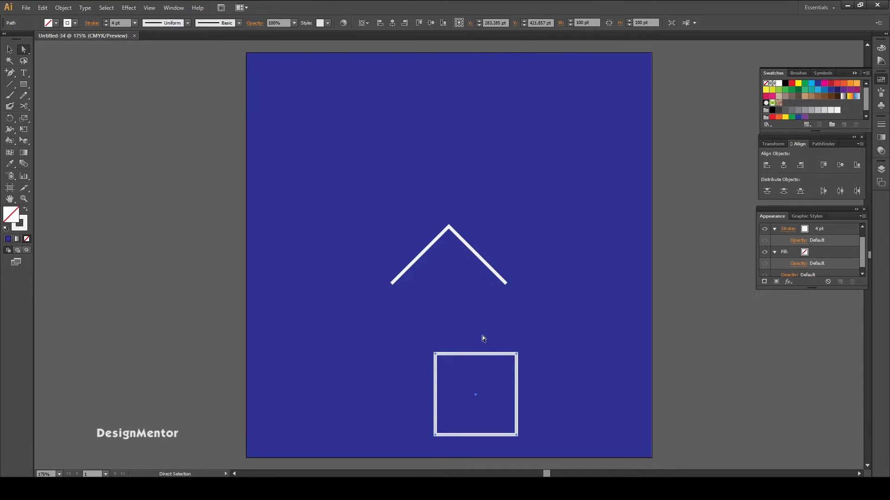
pyautogui.click(470, 336)
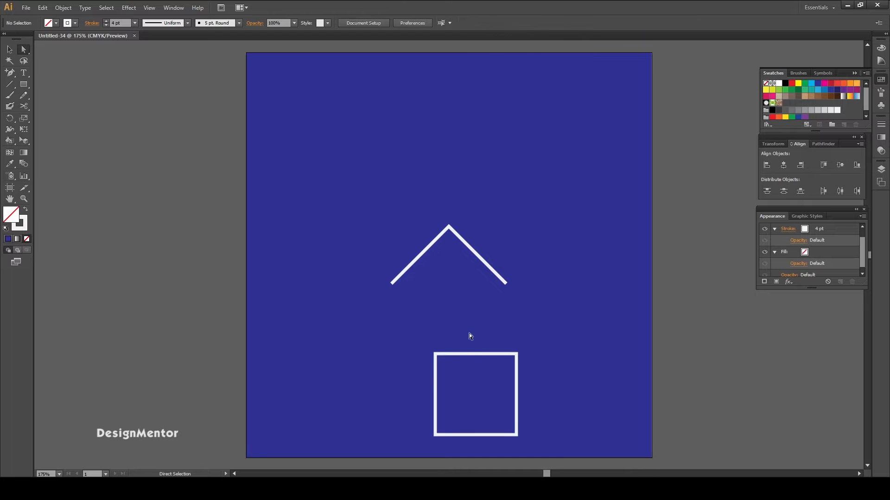
pyautogui.click(480, 362)
pyautogui.press('Delete')
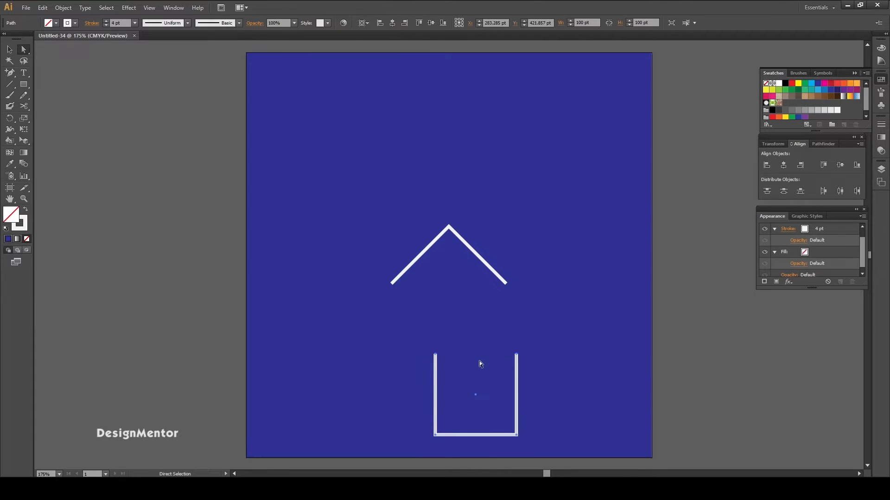
# Center the open wall shape horizontally and vertically on the artboard
pyautogui.press('v')
pyautogui.click(399, 338)
pyautogui.moveTo(398, 337); pyautogui.dragTo(578, 410)
pyautogui.click(785, 166)
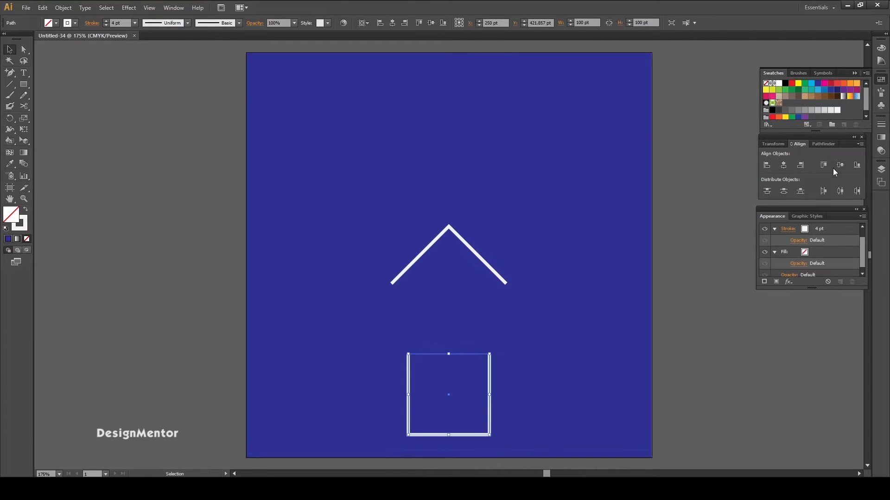
pyautogui.click(840, 165)
pyautogui.click(567, 249)
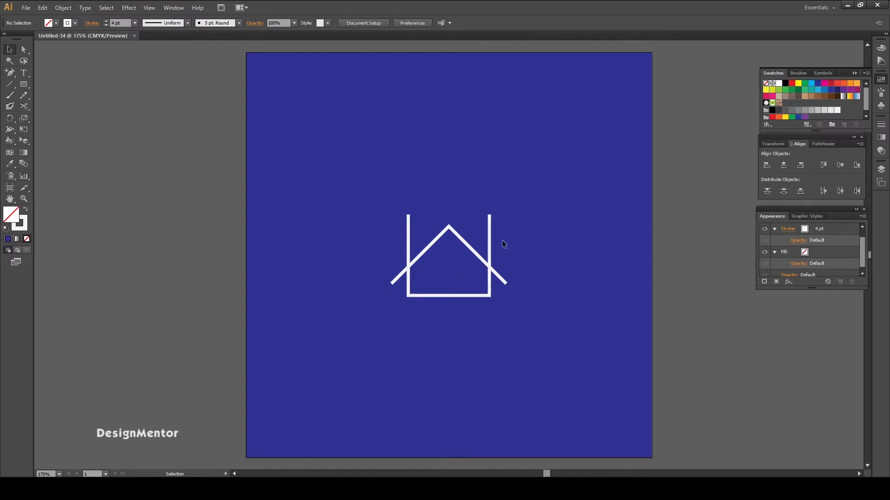
# Move the chevron roof straight up 65 pt so it rests on the upper ends of the walls
pyautogui.click(461, 239)
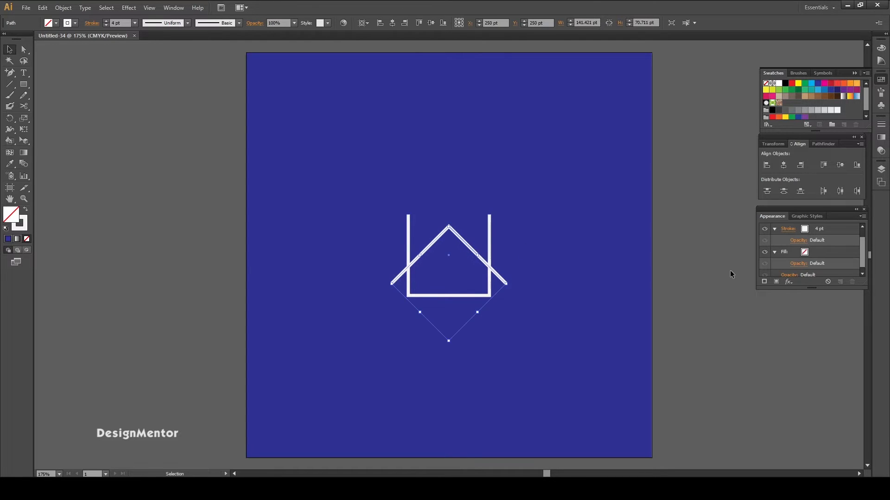
pyautogui.hotkey('shift', 'Up')
pyautogui.hotkey('shift', 'Up')
pyautogui.hotkey('shift', 'Up')
pyautogui.hotkey('shift', 'Up')
pyautogui.hotkey('shift', 'Up')
pyautogui.hotkey('shift', 'Up')
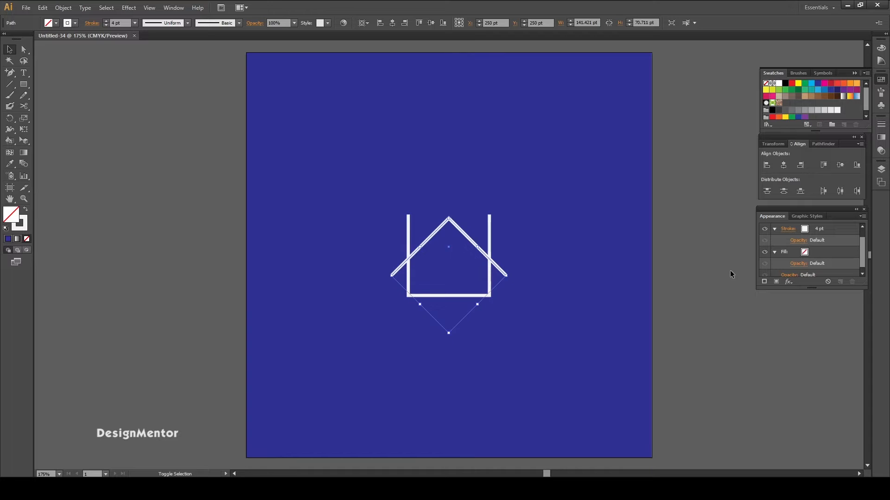
pyautogui.press('Up')
pyautogui.press('Up')
pyautogui.press('Up')
pyautogui.press('Up')
pyautogui.press('Up')
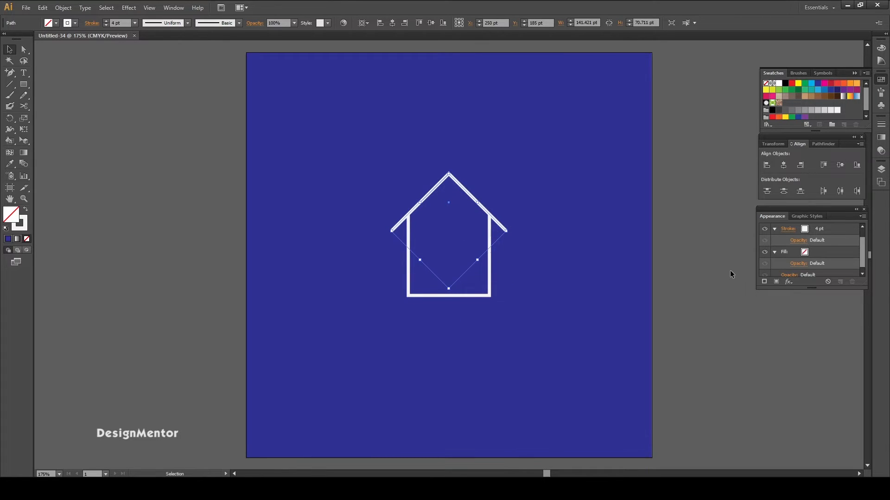
pyautogui.click(588, 293)
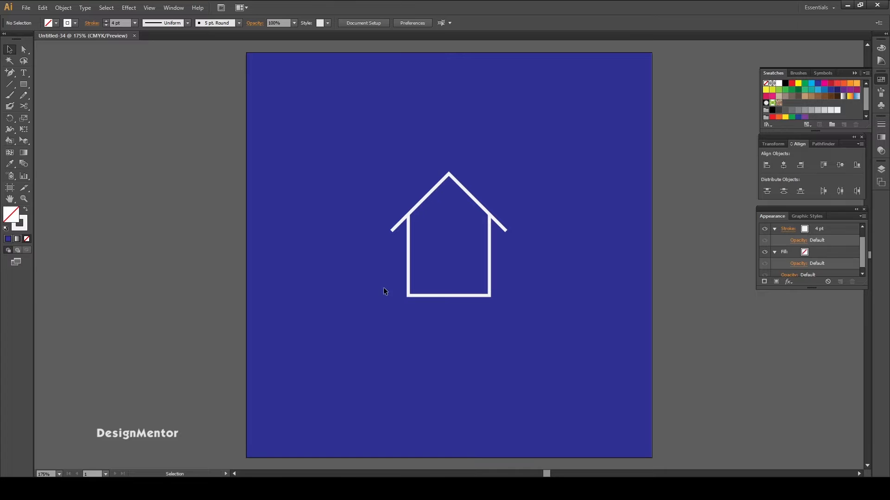
# Set the height of the open wall shape to 50 pt
pyautogui.moveTo(383, 288); pyautogui.dragTo(494, 314)
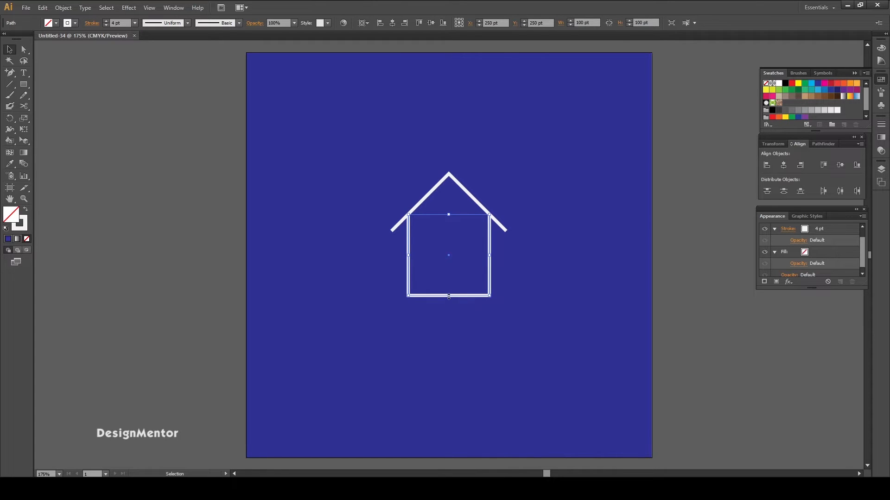
pyautogui.click(642, 23)
pyautogui.write('5')
pyautogui.press('Return')
pyautogui.click(521, 259)
# Move the shortened walls straight up to a Y position of 226 pt so they meet the roof
pyautogui.moveTo(573, 311); pyautogui.dragTo(359, 265)
pyautogui.press('Up')
pyautogui.press('Up')
pyautogui.press('Up')
pyautogui.press('Up')
pyautogui.press('Up')
pyautogui.press('Up')
pyautogui.press('Up')
pyautogui.press('Up')
pyautogui.press('Up')
pyautogui.press('Up')
pyautogui.press('Up')
pyautogui.press('Up')
pyautogui.press('Up')
pyautogui.press('Up')
pyautogui.press('Up')
pyautogui.press('Up')
pyautogui.press('Up')
pyautogui.press('Up')
pyautogui.press('Up')
pyautogui.press('Up')
pyautogui.press('Up')
pyautogui.press('Up')
pyautogui.press('Up')
pyautogui.press('Up')
pyautogui.press('Up')
pyautogui.press('Up')
pyautogui.press('Up')
pyautogui.press('Up')
pyautogui.press('Up')
pyautogui.press('Up')
pyautogui.press('Up')
pyautogui.press('Up')
pyautogui.press('Up')
pyautogui.press('Up')
pyautogui.press('Up')
pyautogui.press('Up')
pyautogui.press('Up')
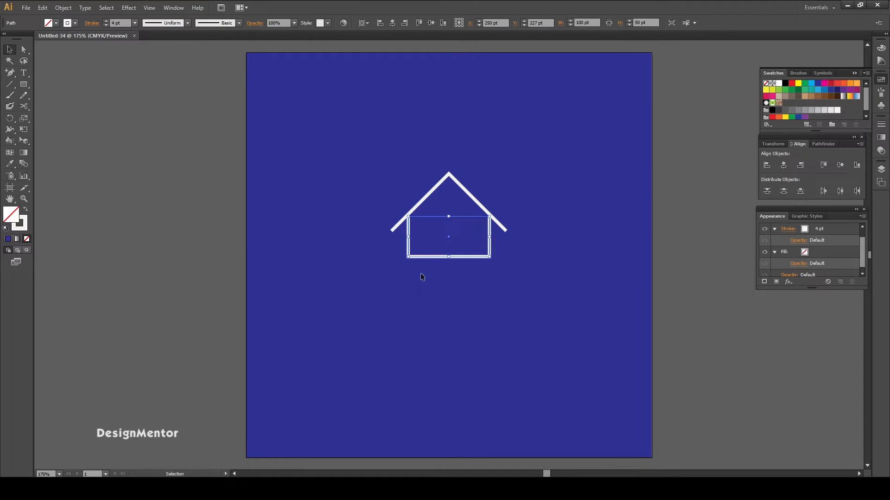
pyautogui.press('Up')
pyautogui.click(421, 274)
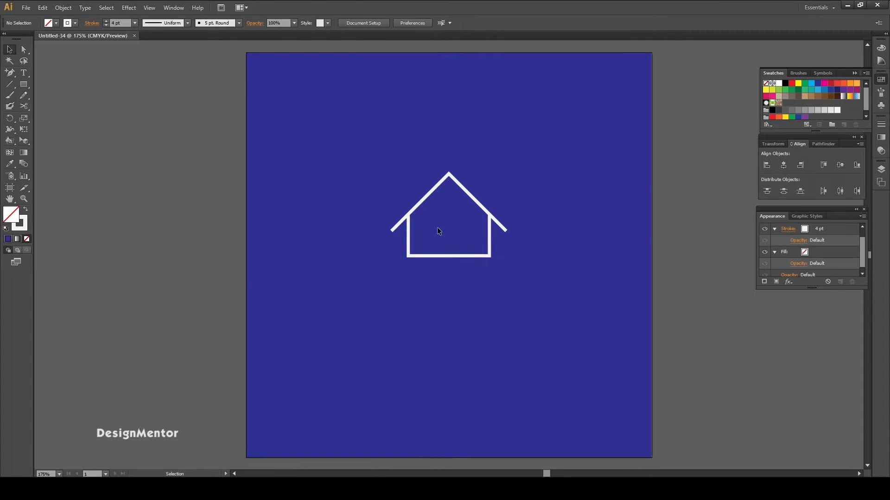
# Nudge the open walls up 1 pt to close the fit against the chevron roof
pyautogui.moveTo(375, 166); pyautogui.dragTo(516, 261)
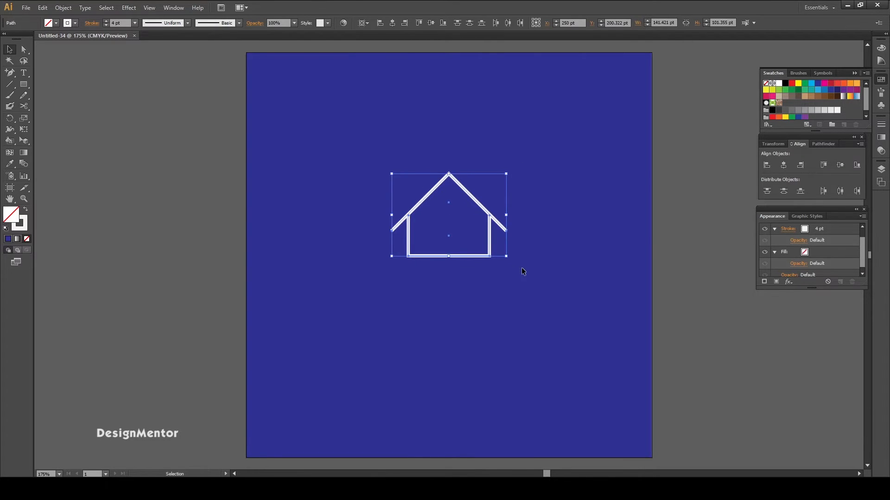
pyautogui.click(523, 272)
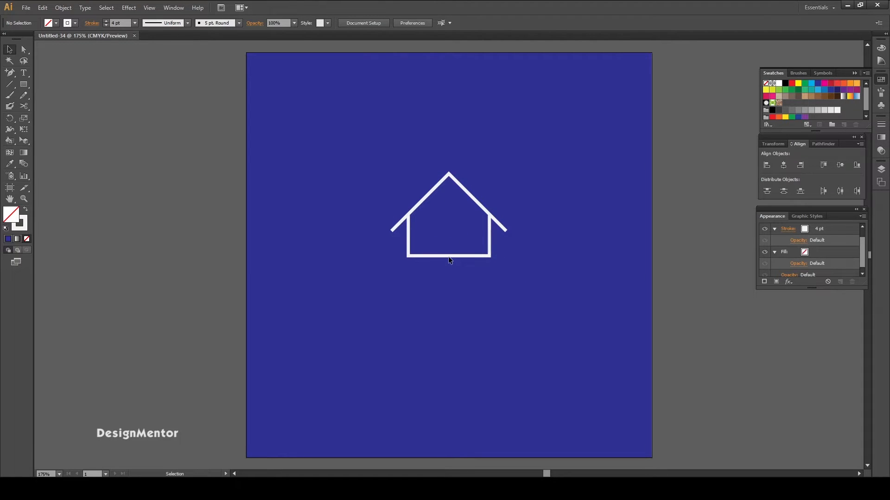
pyautogui.moveTo(535, 303); pyautogui.dragTo(358, 253)
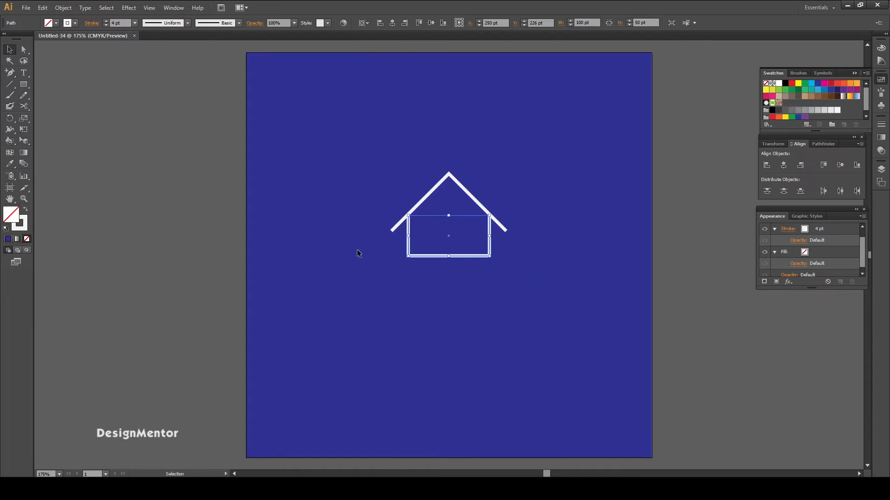
pyautogui.press('Up')
pyautogui.press('Up')
pyautogui.click(449, 294)
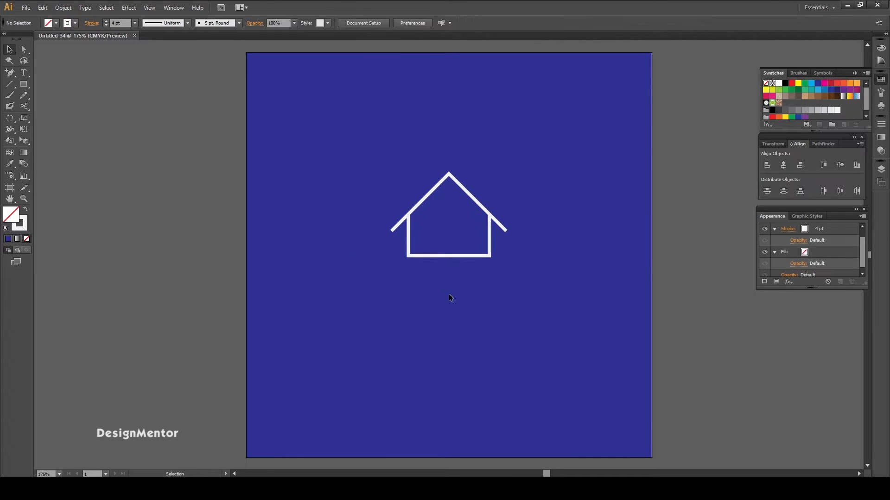
pyautogui.click(444, 257)
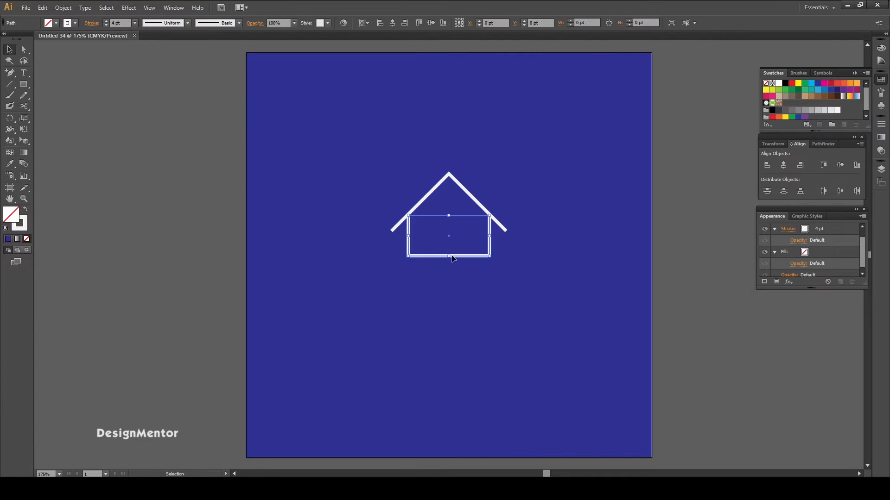
pyautogui.click(456, 259)
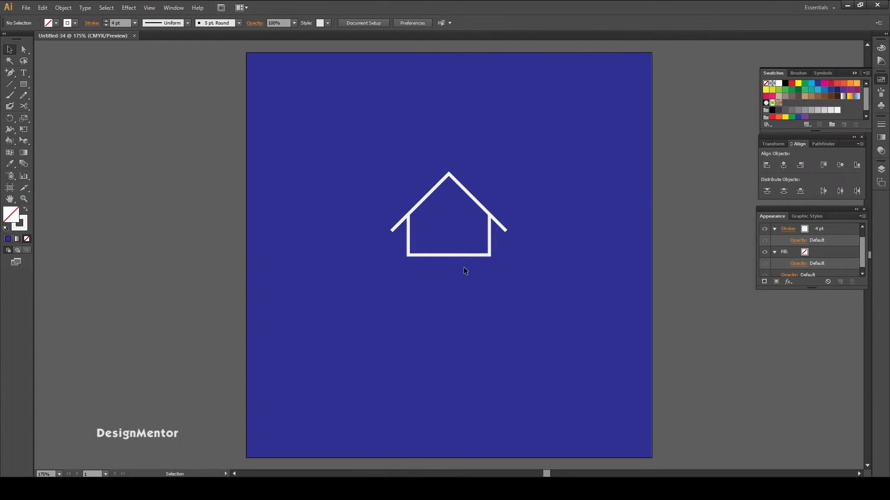
# Join the chevron roof and the open walls into a single path
pyautogui.moveTo(382, 157); pyautogui.dragTo(577, 290)
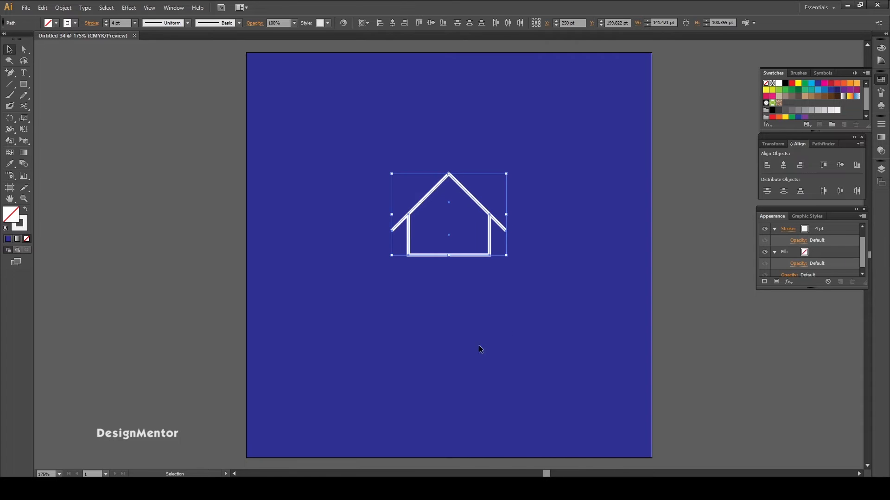
pyautogui.click(63, 8)
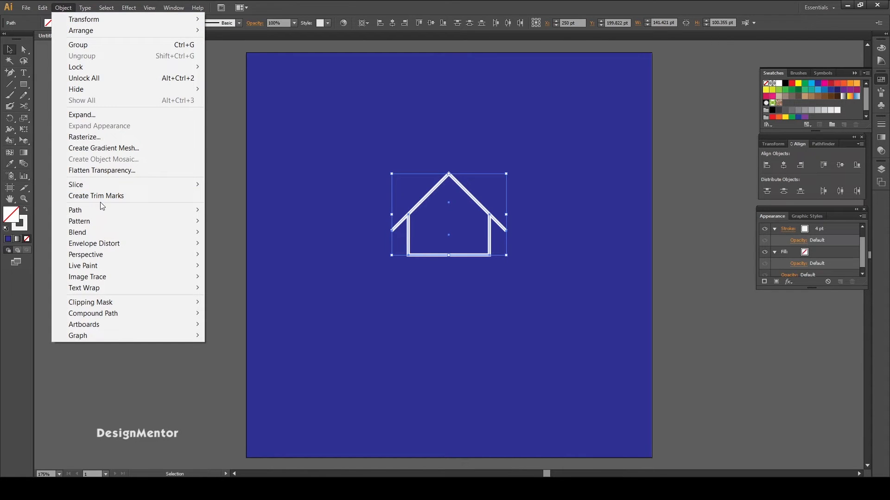
pyautogui.moveTo(100, 214)
pyautogui.click(261, 211)
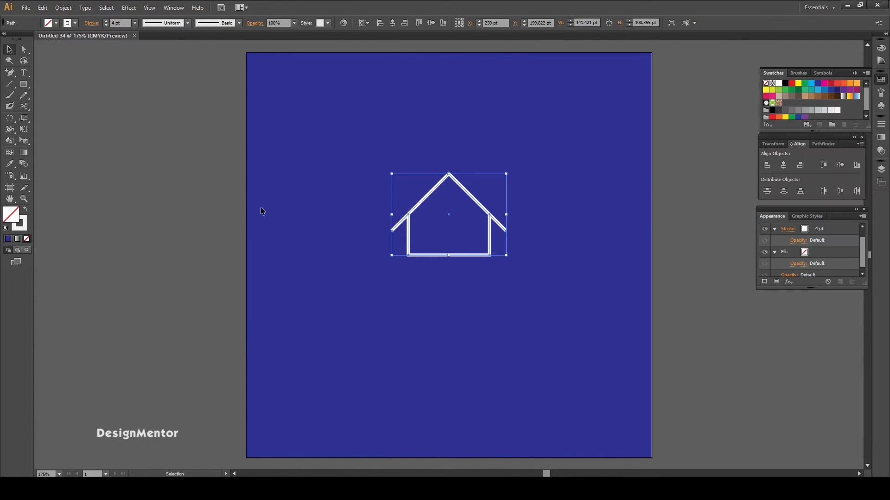
# Center the joined house outline vertically on the artboard
pyautogui.click(432, 157)
pyautogui.moveTo(374, 149); pyautogui.dragTo(552, 284)
pyautogui.click(840, 165)
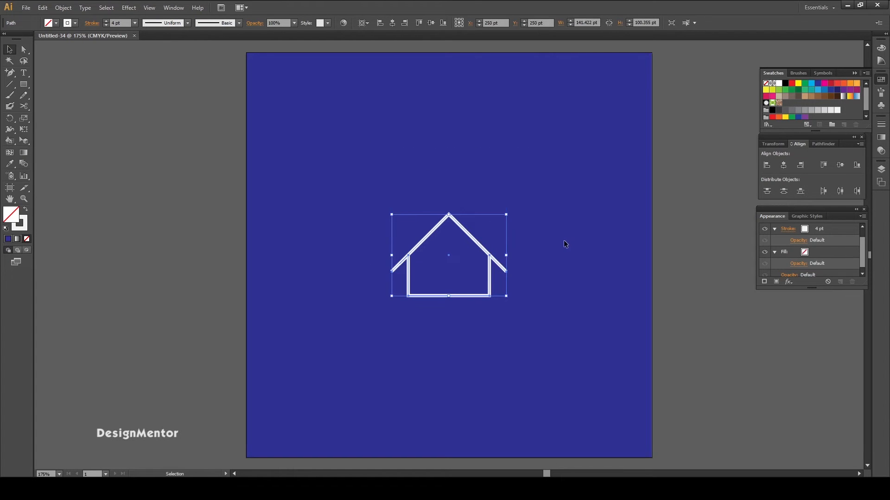
# Copy the house outline and paste the duplicate in place over the original
pyautogui.click(564, 240)
pyautogui.moveTo(364, 191); pyautogui.dragTo(570, 340)
pyautogui.click(45, 9)
pyautogui.click(59, 56)
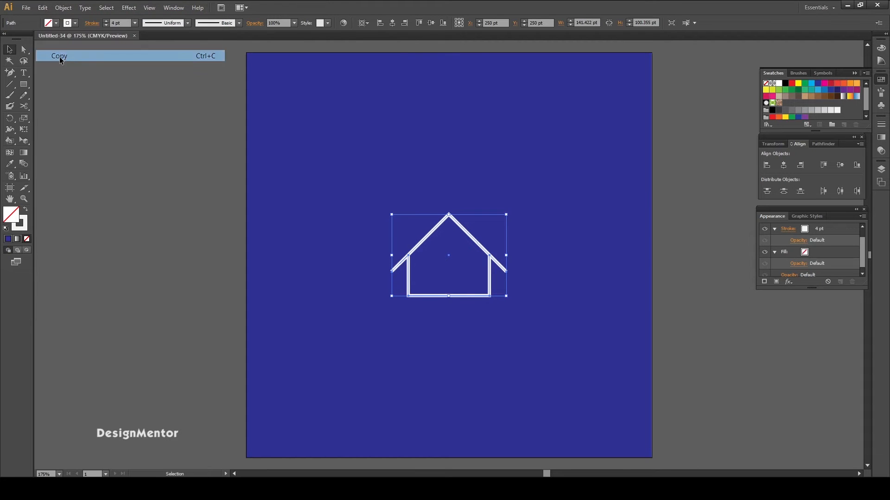
pyautogui.click(43, 7)
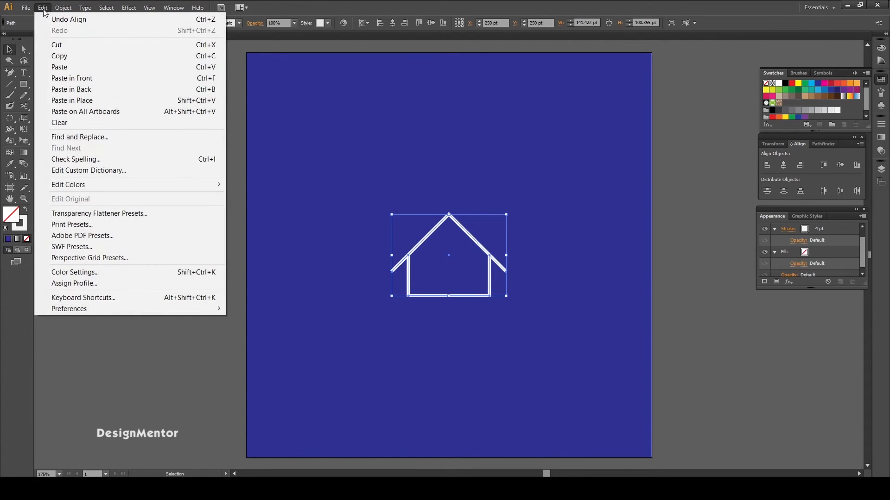
pyautogui.click(72, 101)
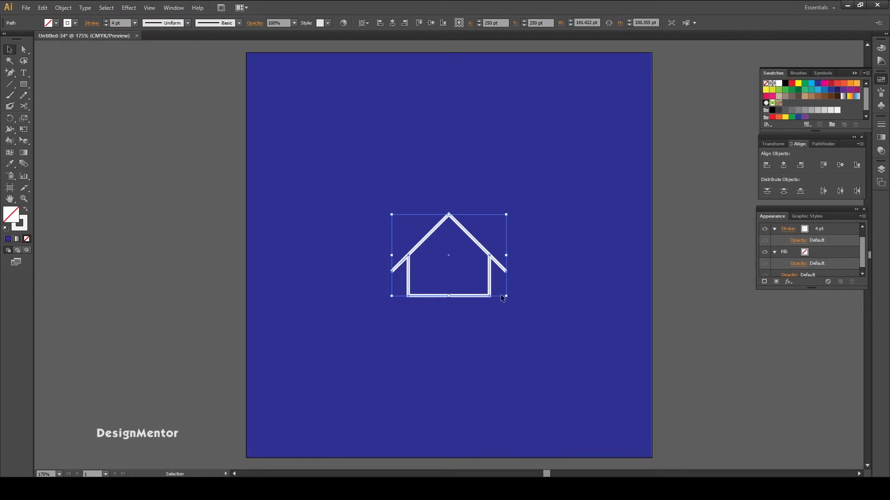
# Enlarge the duplicate house proportionally from its center to about 489 pt wide and 347 pt high
pyautogui.moveTo(505, 298); pyautogui.dragTo(644, 433)
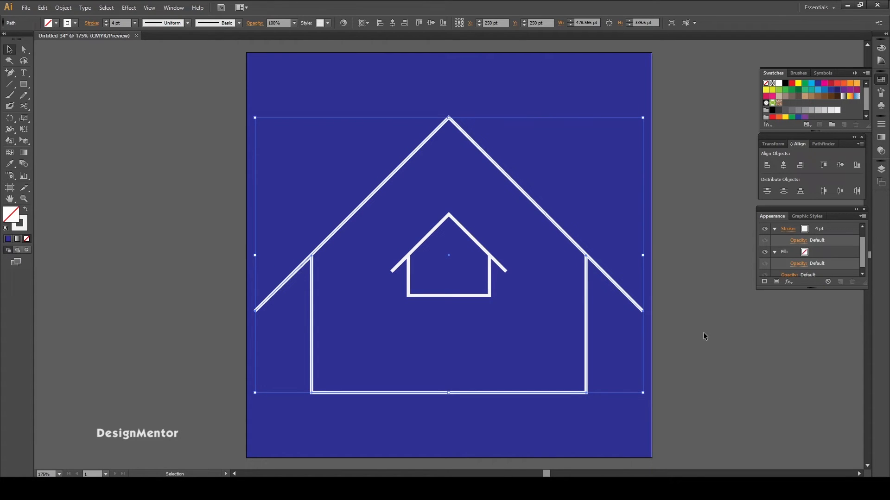
pyautogui.moveTo(642, 393); pyautogui.dragTo(647, 398)
pyautogui.click(690, 380)
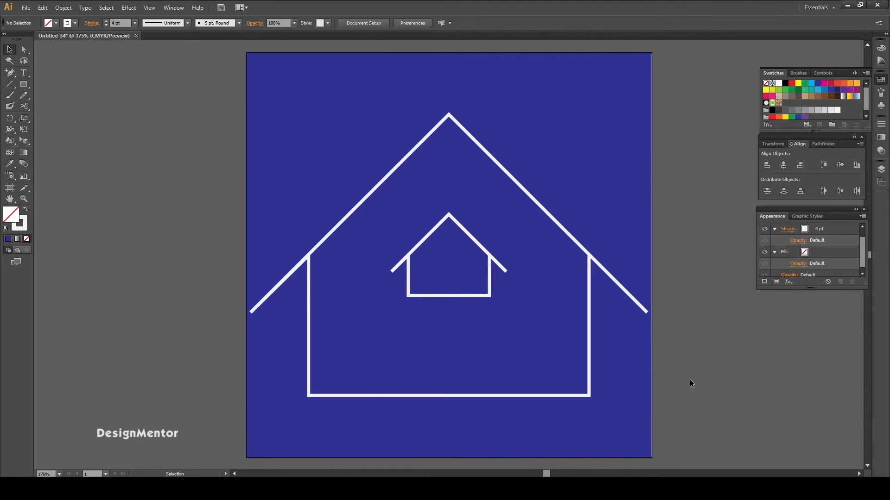
# Shrink the inner house proportionally from its center to about 90 pt wide and 64 pt high
pyautogui.moveTo(455, 216); pyautogui.dragTo(456, 217)
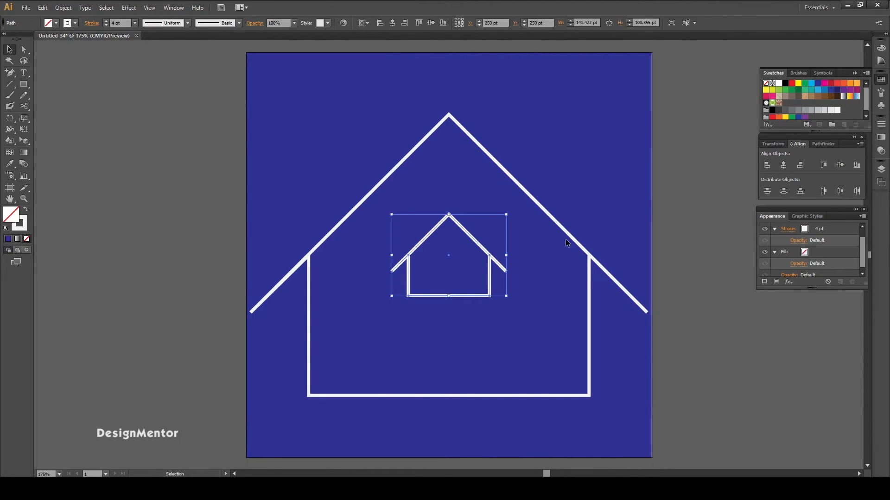
pyautogui.moveTo(507, 298); pyautogui.dragTo(485, 283)
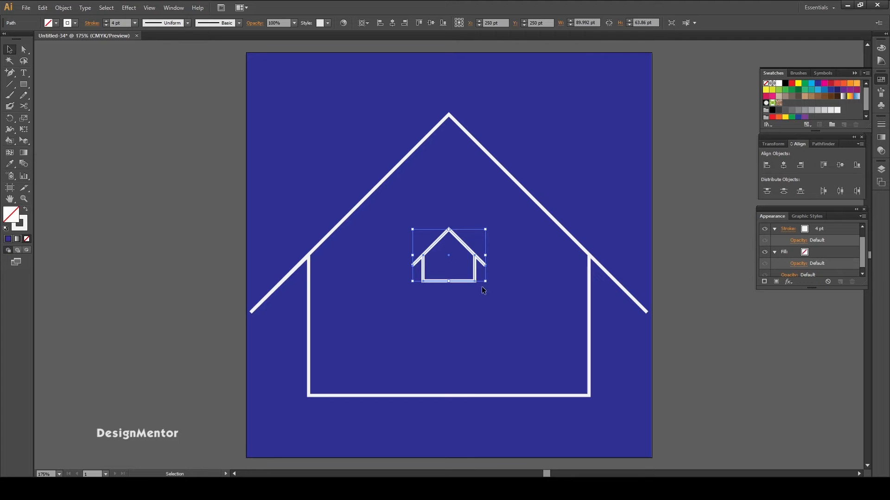
pyautogui.click(623, 186)
pyautogui.hotkey('ctrl', 'a')
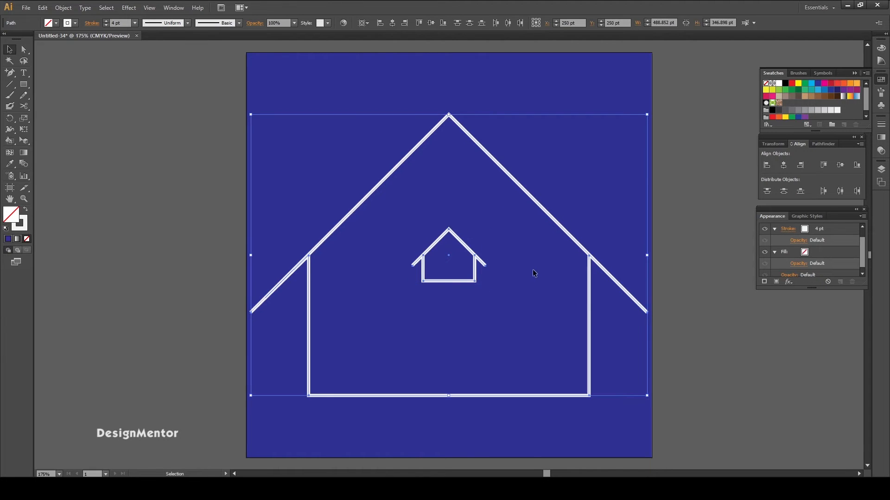
pyautogui.click(460, 311)
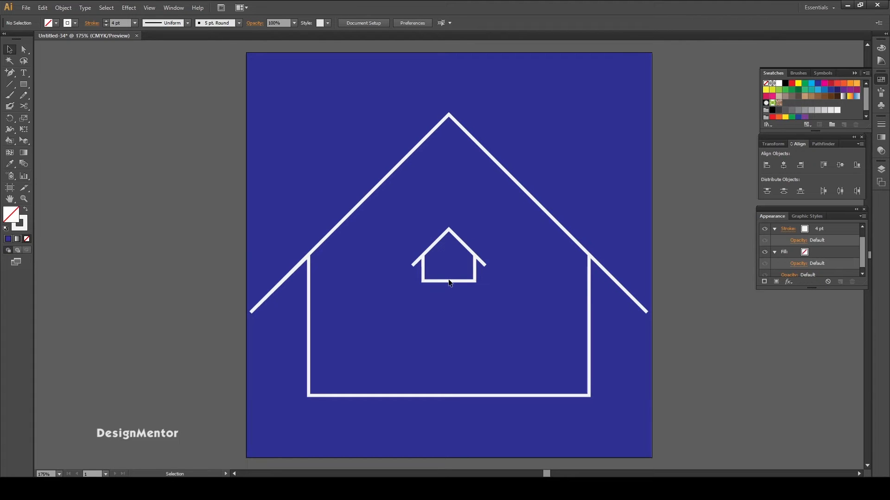
# Move the small inner house straight down 70 pt to a Y position of 320 pt
pyautogui.moveTo(452, 227); pyautogui.dragTo(459, 236)
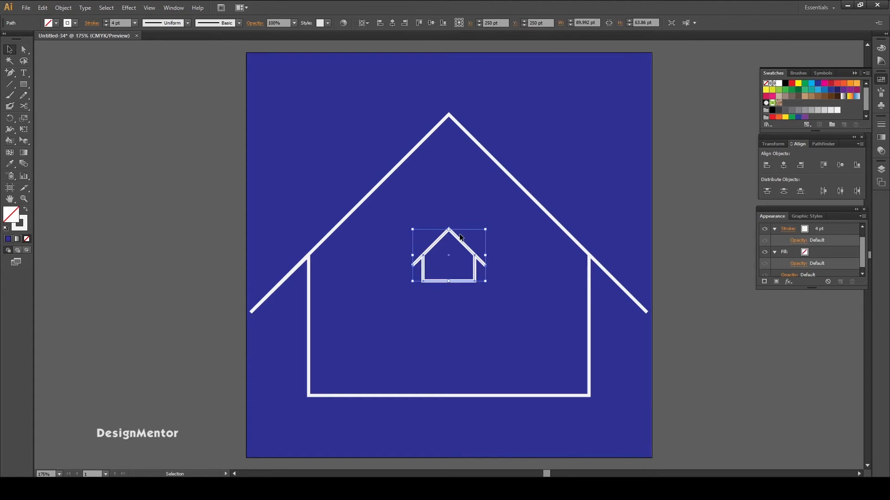
pyautogui.hotkey('shift', 'Down')
pyautogui.hotkey('shift', 'Down')
pyautogui.hotkey('shift', 'Down')
pyautogui.hotkey('shift', 'Down')
pyautogui.hotkey('shift', 'Down')
pyautogui.hotkey('shift', 'Down')
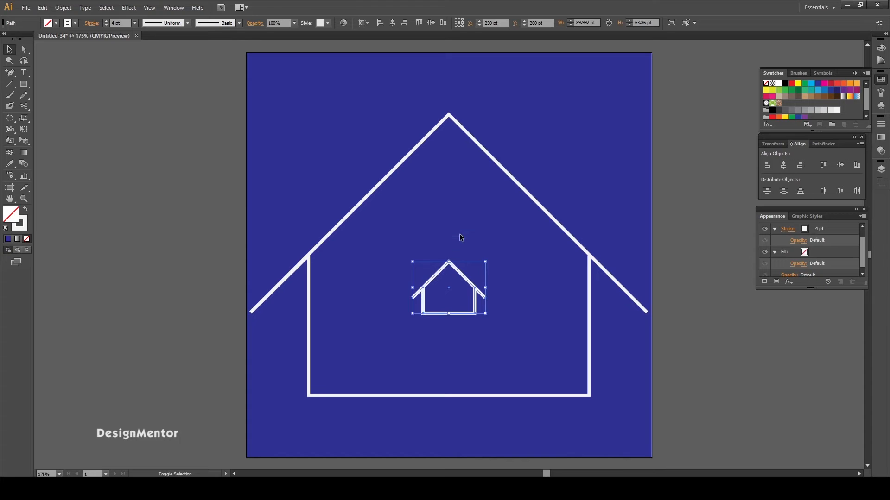
pyautogui.hotkey('shift', 'Down')
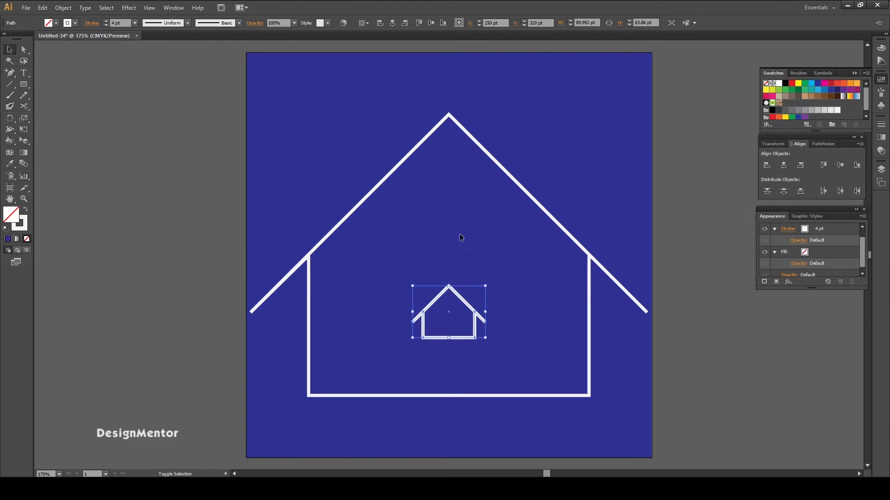
# Make a blend between the large and small house outlines
pyautogui.click(607, 208)
pyautogui.moveTo(345, 159); pyautogui.dragTo(485, 324)
pyautogui.click(65, 9)
pyautogui.moveTo(90, 232)
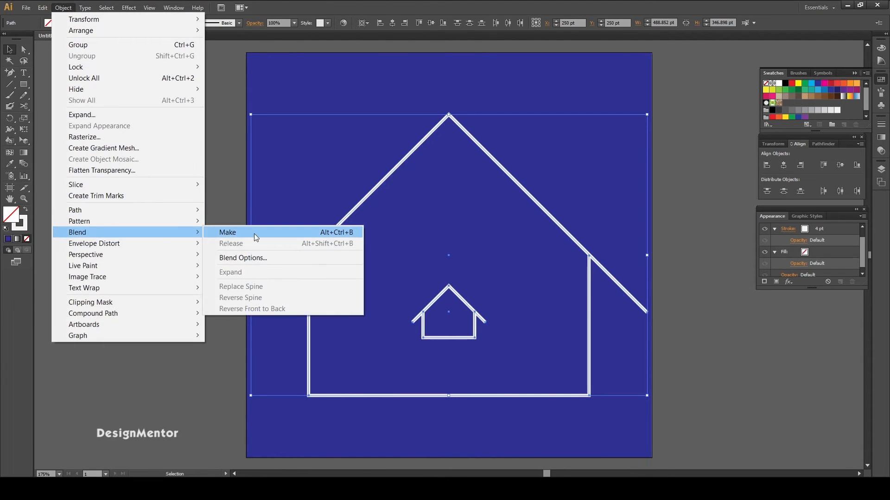
pyautogui.click(254, 234)
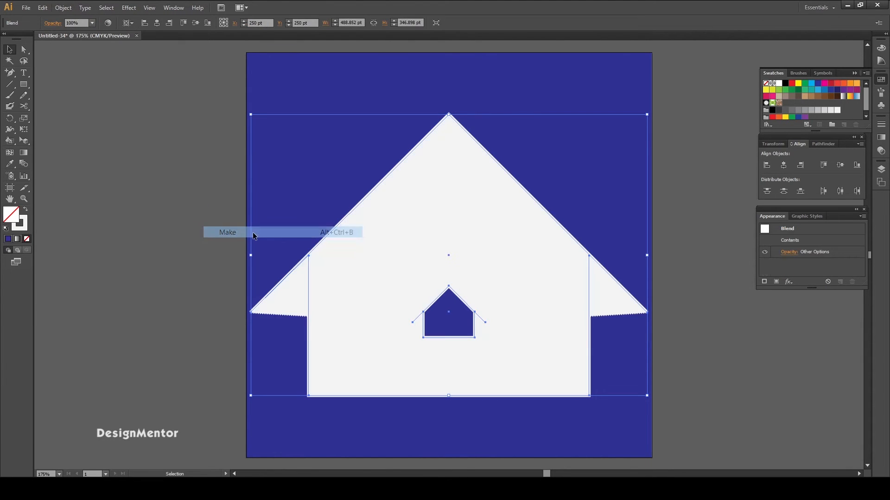
# Open the blend's options, turn on the preview and set the spacing to Specified Steps
pyautogui.doubleClick(24, 166)
pyautogui.click(44, 278)
pyautogui.click(96, 235)
pyautogui.click(96, 251)
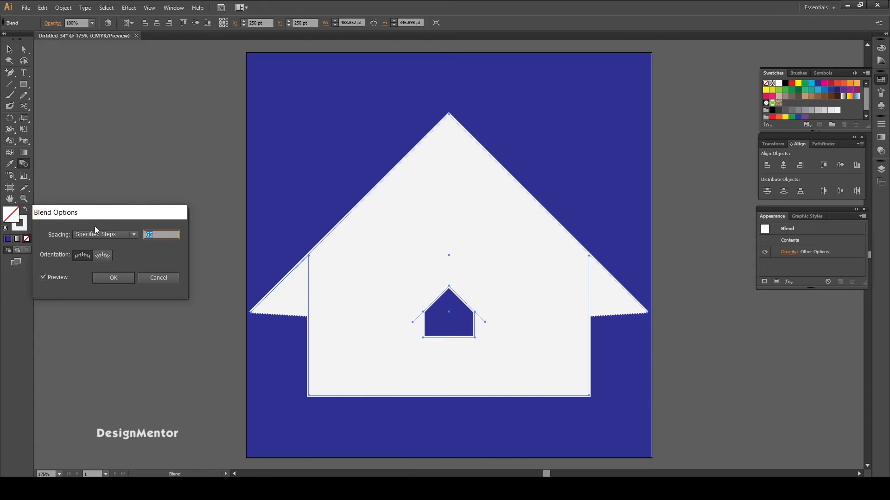
# Set the number of blend steps to 12, apply the options and deselect the blended house
pyautogui.write('3427')
pyautogui.press('Down')
pyautogui.press('Down')
pyautogui.press('Down')
pyautogui.press('Down')
pyautogui.press('Down')
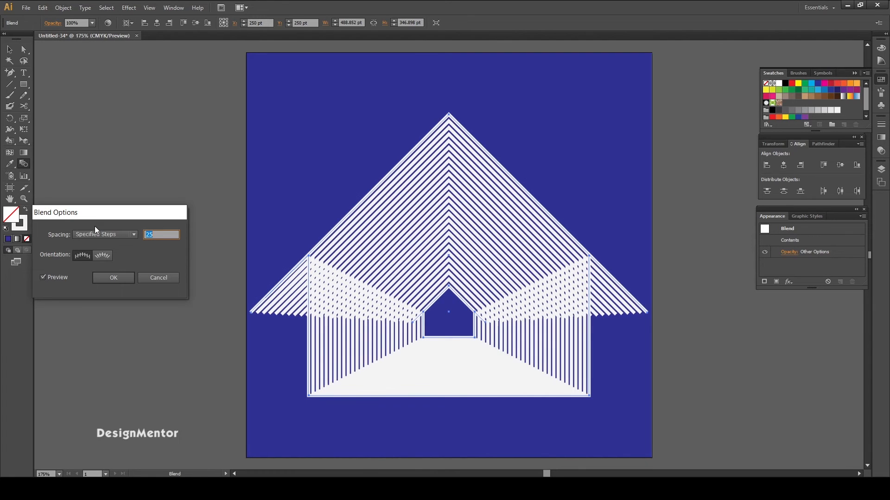
pyautogui.press('Down')
pyautogui.press('Down')
pyautogui.press('Down')
pyautogui.press('Down')
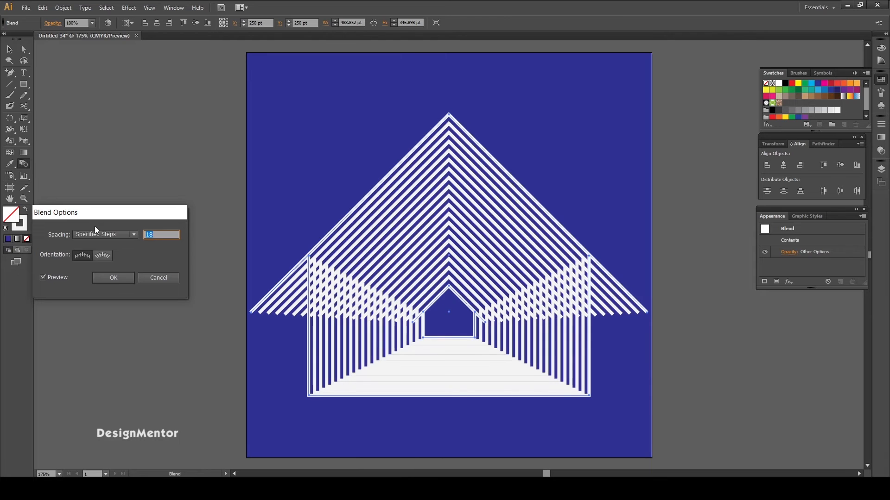
pyautogui.press('Down')
pyautogui.press('Down')
pyautogui.press('Down')
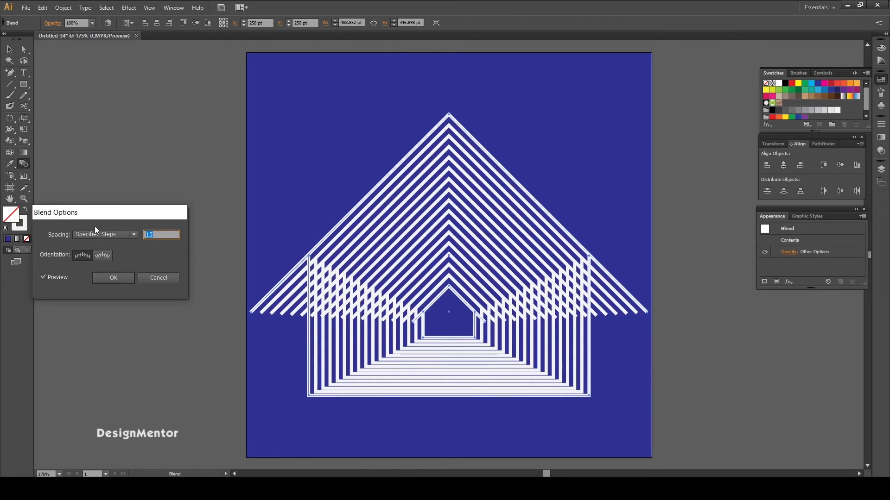
pyautogui.press('Down')
pyautogui.press('Down')
pyautogui.press('Down')
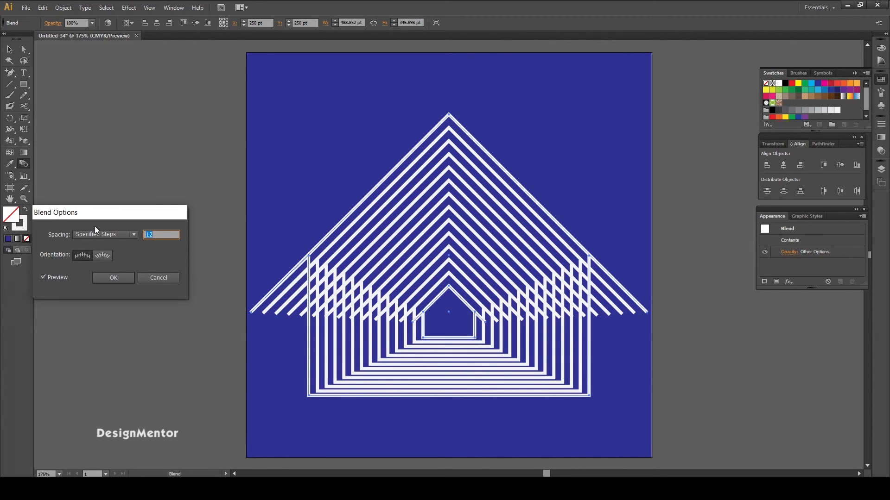
pyautogui.press('Down')
pyautogui.press('Down')
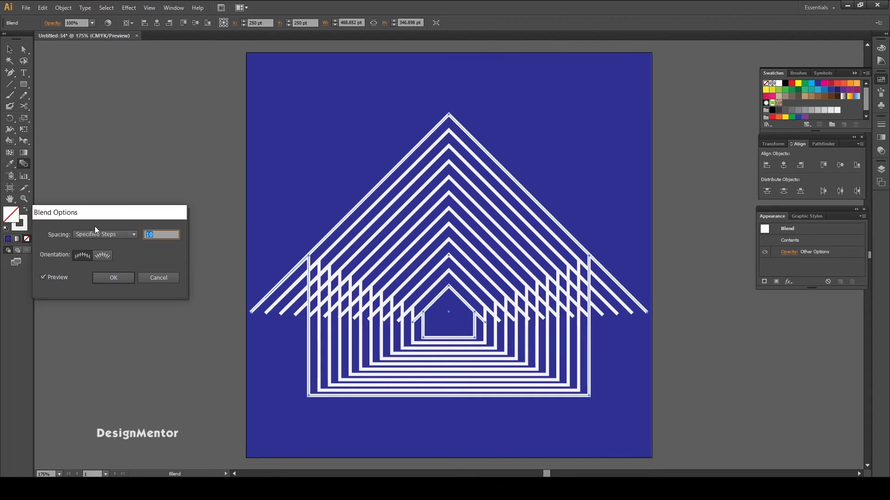
pyautogui.press('Up')
pyautogui.press('Up')
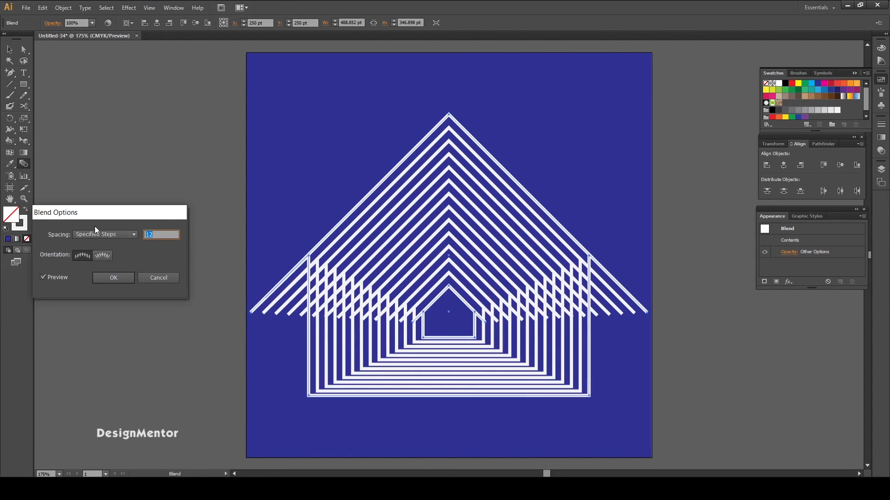
pyautogui.press('Up')
pyautogui.press('Up')
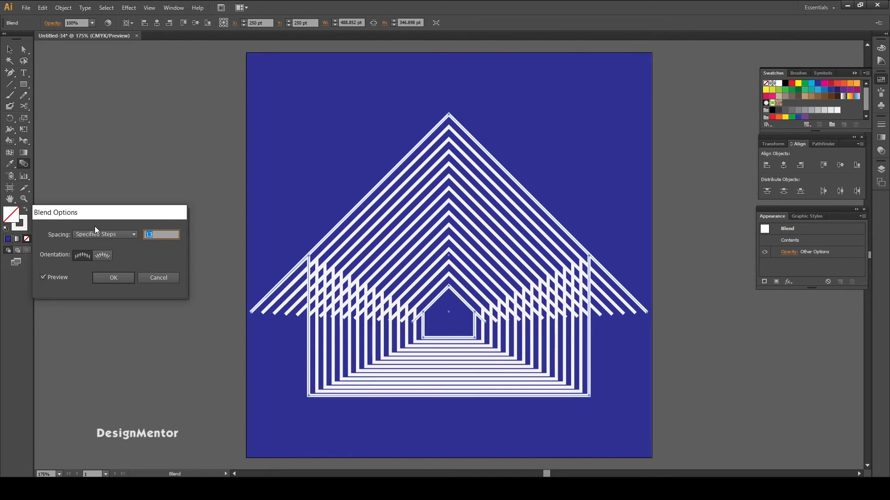
pyautogui.press('Down')
pyautogui.press('Down')
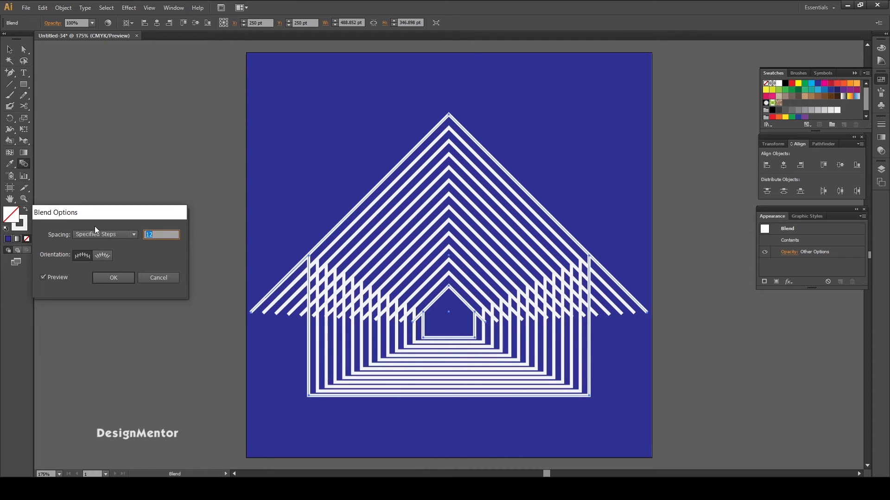
pyautogui.click(114, 279)
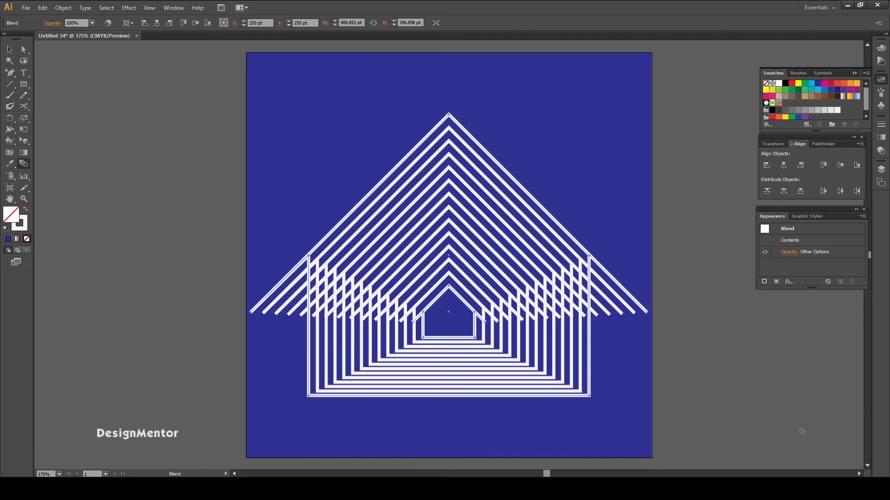
pyautogui.press('v')
pyautogui.click(806, 378)
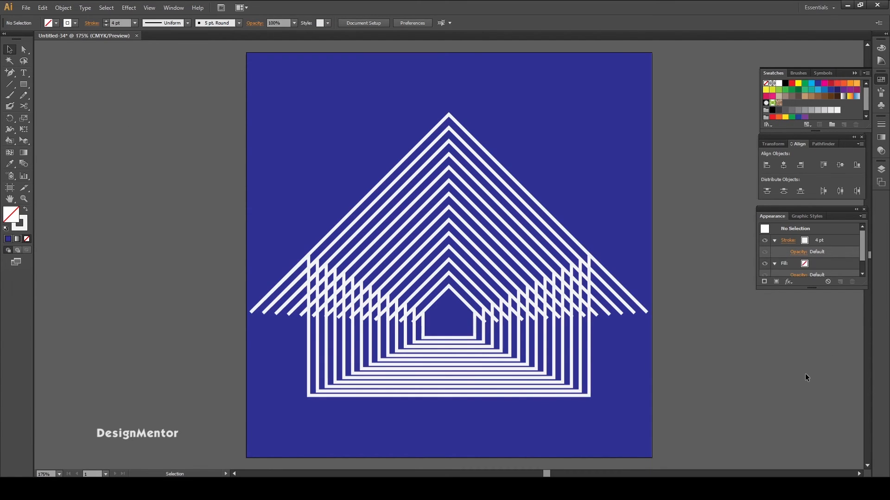
# Expand the blended house with Object, Fill and Stroke included, and deselect the result
pyautogui.moveTo(304, 149); pyautogui.dragTo(586, 424)
pyautogui.click(62, 8)
pyautogui.click(86, 116)
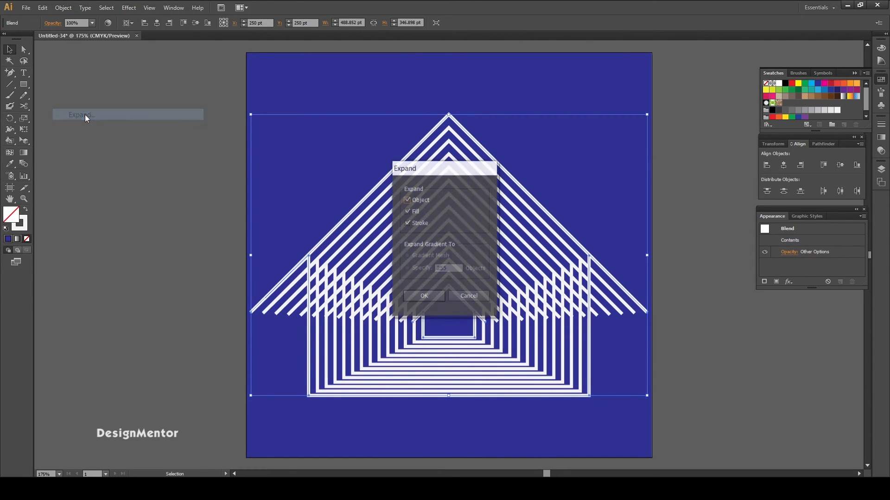
pyautogui.click(424, 297)
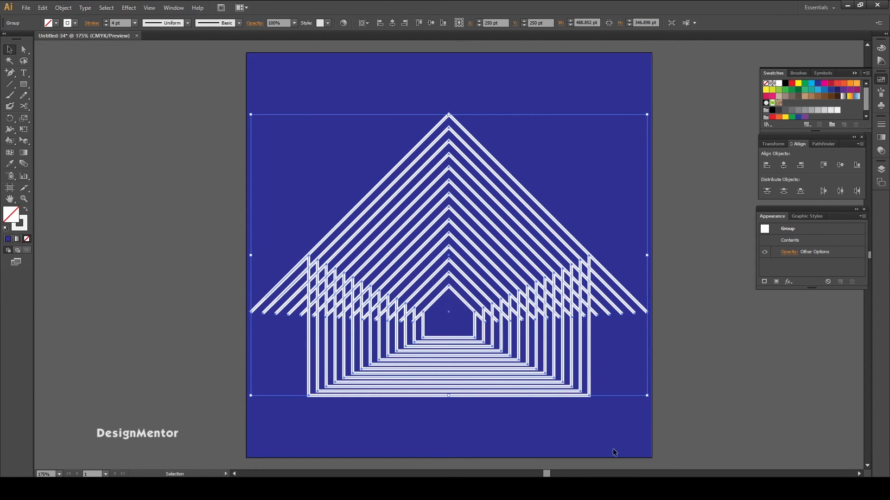
pyautogui.click(614, 452)
# Ungroup the expanded house so that its outlines are separate paths, and clear the selection
pyautogui.click(464, 301)
pyautogui.rightClick(464, 300)
pyautogui.click(494, 358)
pyautogui.click(562, 431)
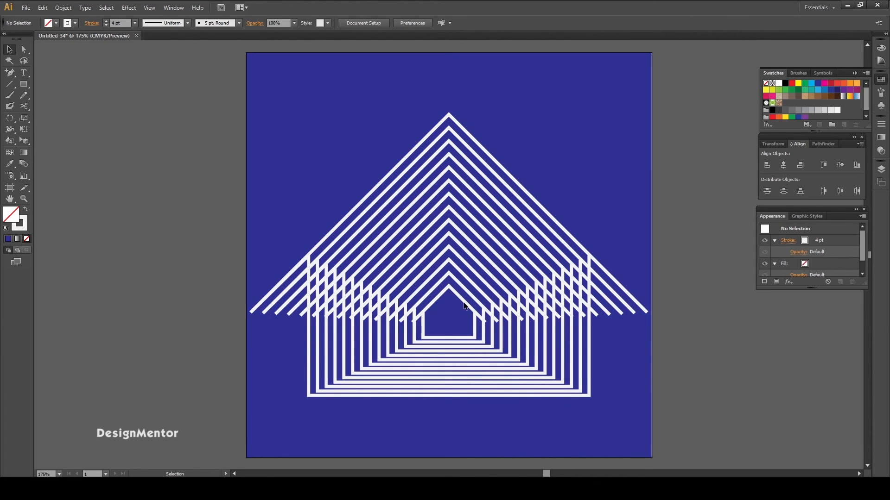
# Fill the innermost house outline with the dark blue swatch C=100 M=100 Y=25 K=25 and deselect it
pyautogui.click(454, 341)
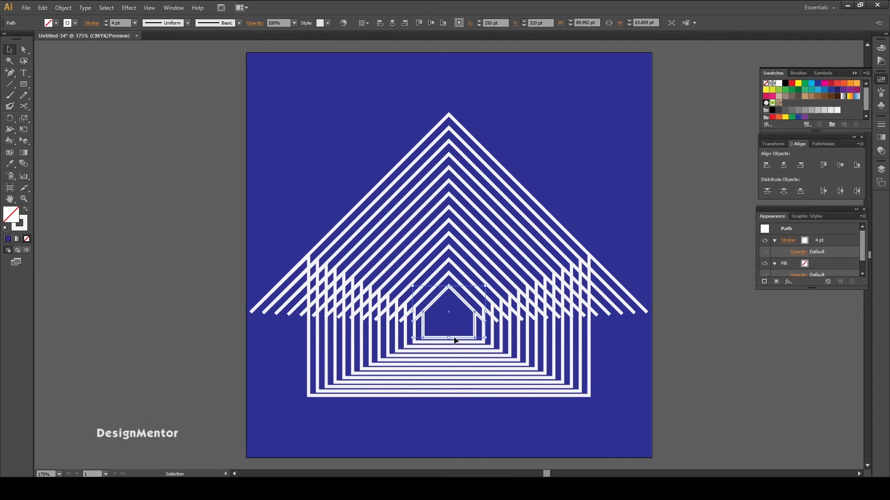
pyautogui.click(830, 90)
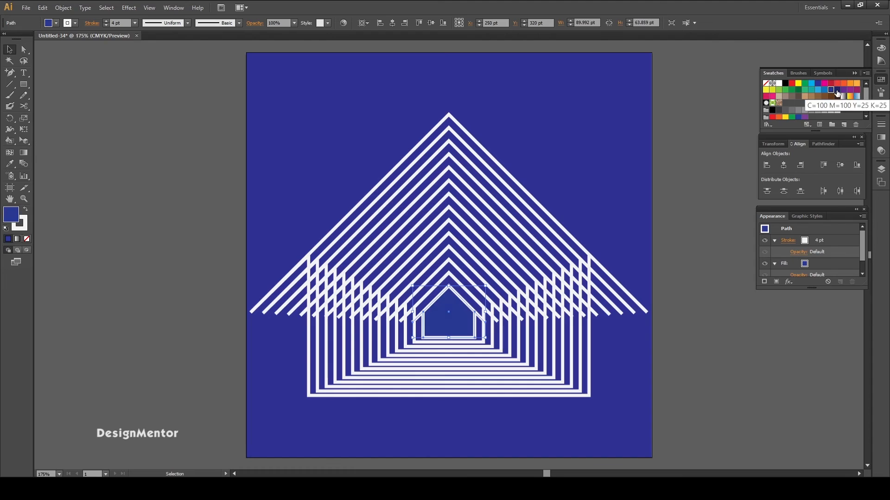
pyautogui.click(837, 89)
pyautogui.click(711, 293)
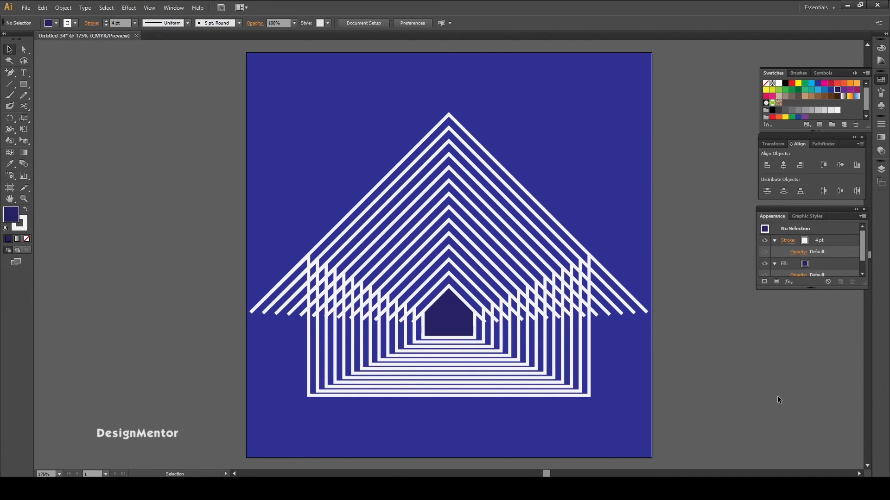
# Group all the house outlines, center the group on the artboard and deselect it
pyautogui.moveTo(344, 128); pyautogui.dragTo(568, 429)
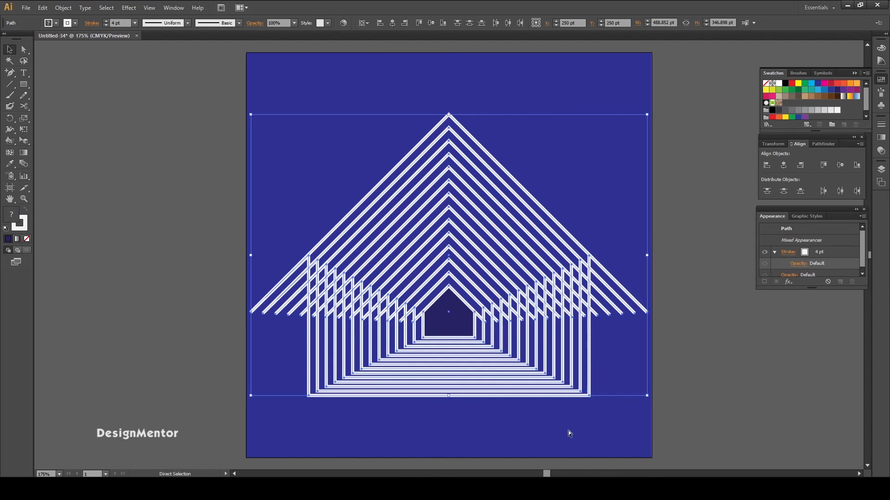
pyautogui.hotkey('ctrl', 'g')
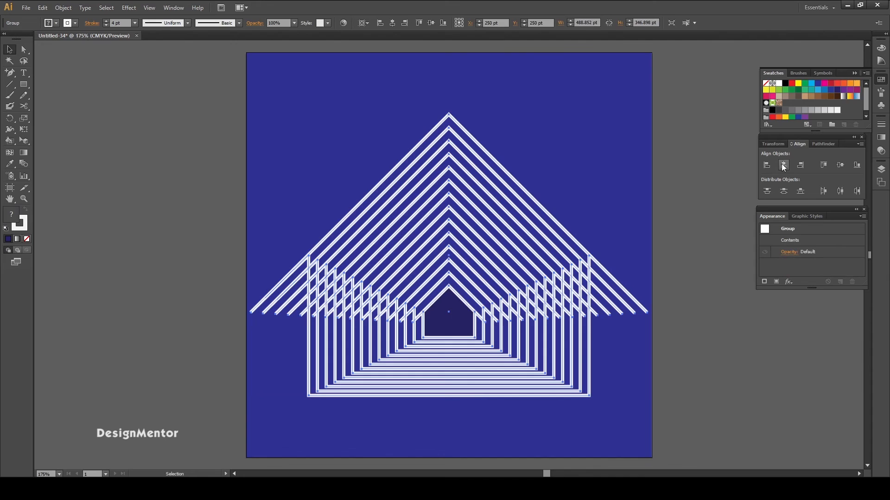
pyautogui.click(840, 165)
pyautogui.click(718, 290)
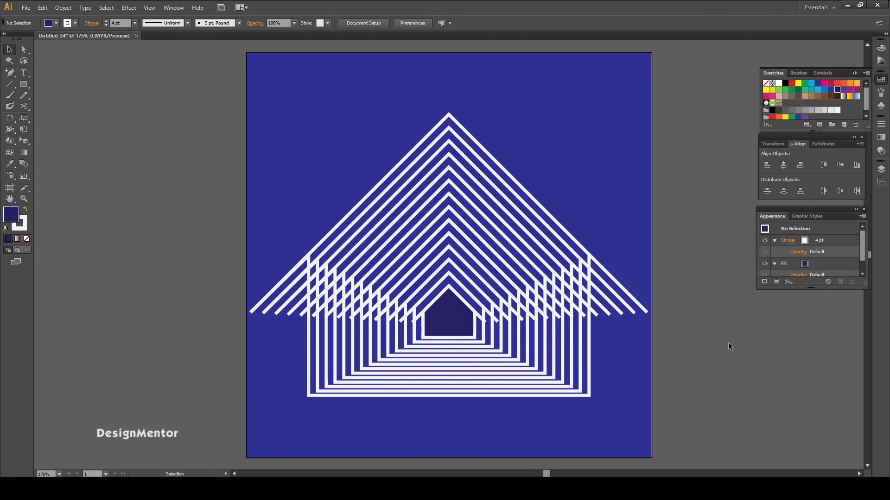